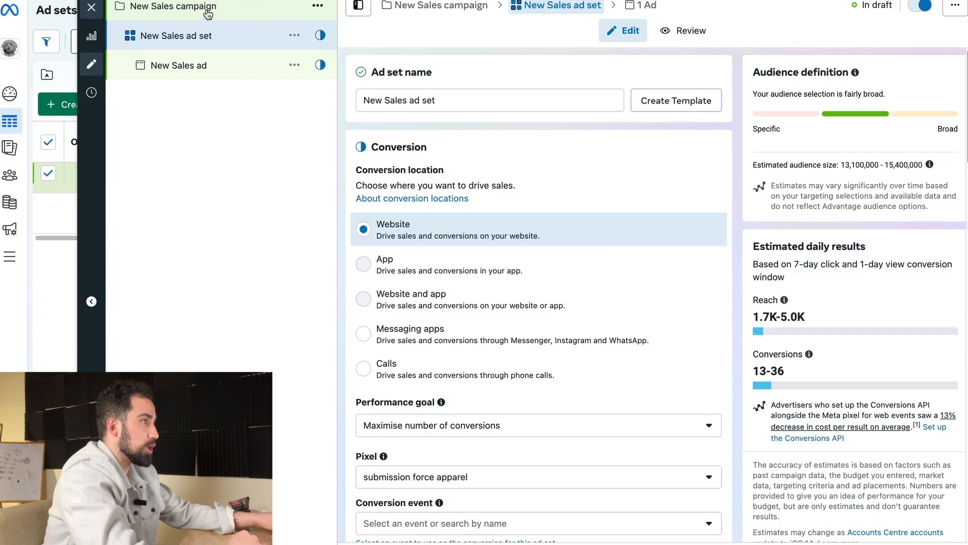
Step: Change the New Sales campaign's objective to Leads
{"action": "left_click", "coordinate": [230, 45]}
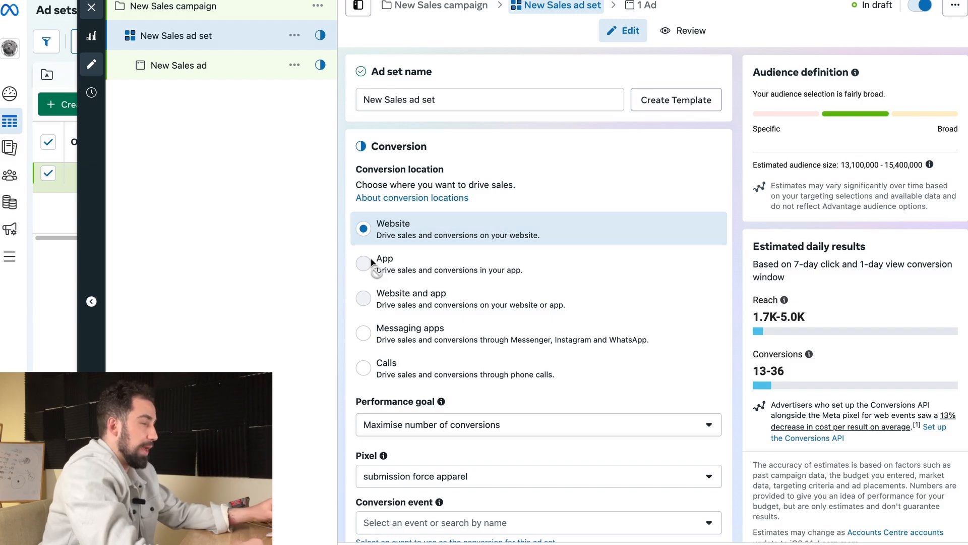
{"action": "mouse_move", "coordinate": [371, 261]}
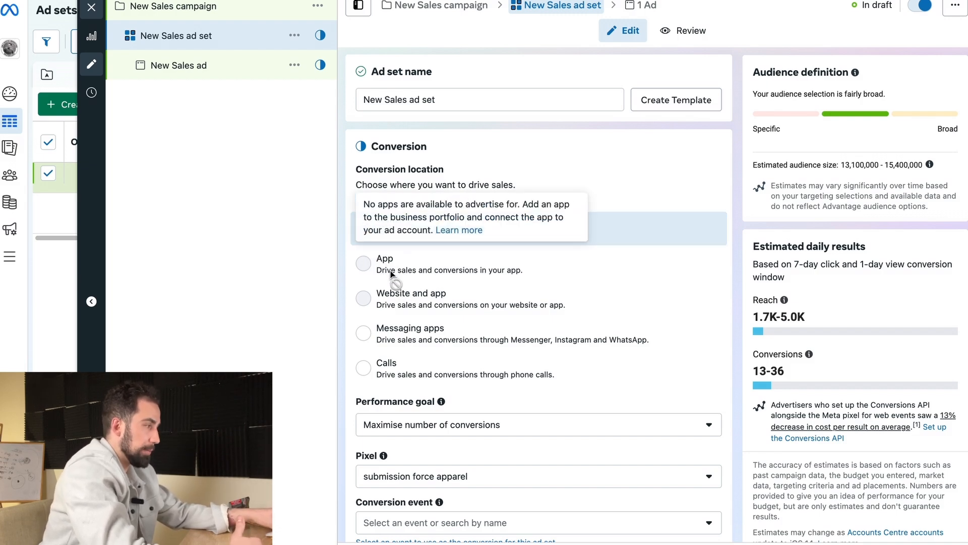
{"action": "mouse_move", "coordinate": [445, 302]}
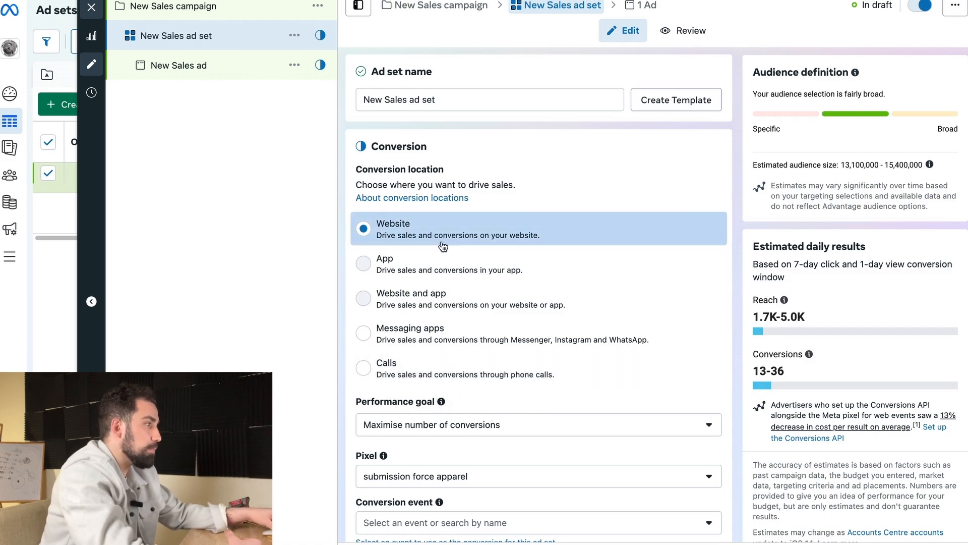
{"action": "left_click", "coordinate": [229, 8]}
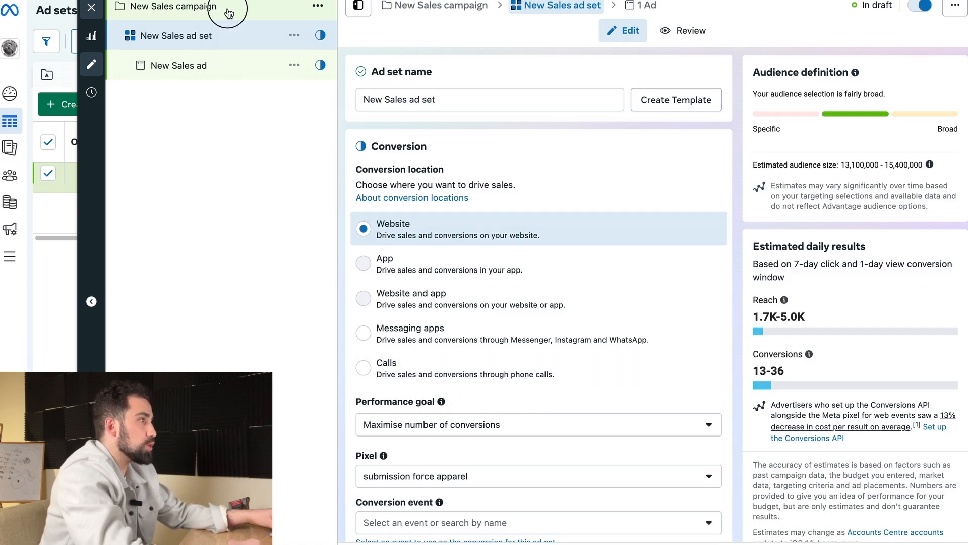
{"action": "scroll", "coordinate": [724, 366], "scroll_direction": "down", "scroll_amount": 4}
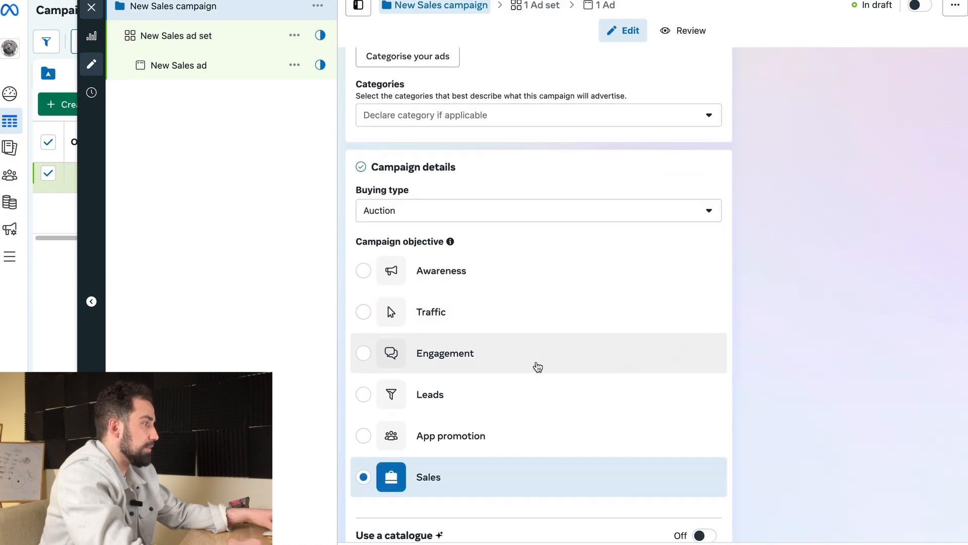
{"action": "left_click", "coordinate": [534, 399]}
{"action": "left_click", "coordinate": [636, 265]}
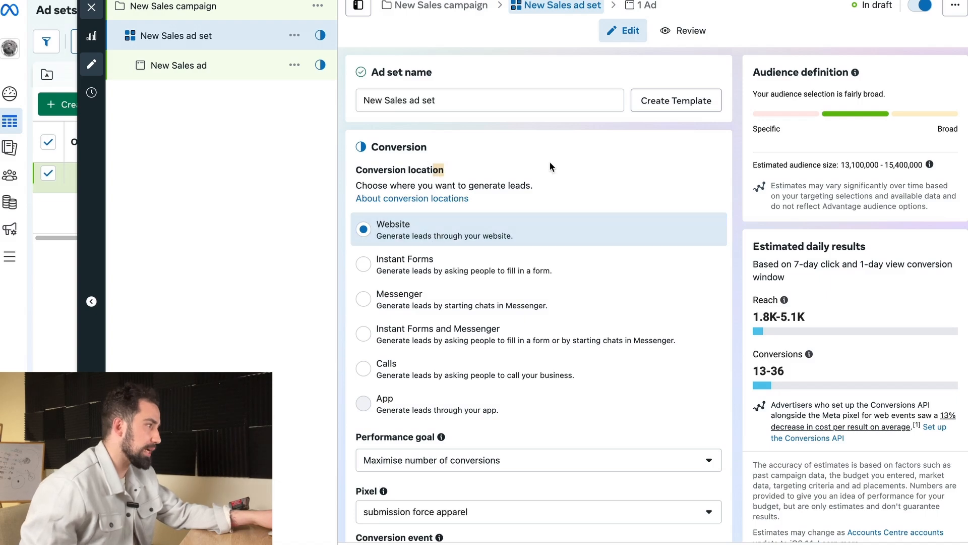
Step: Review the campaign's objective and the conversion location options offered in the New Sales ad set
{"action": "left_click", "coordinate": [223, 16]}
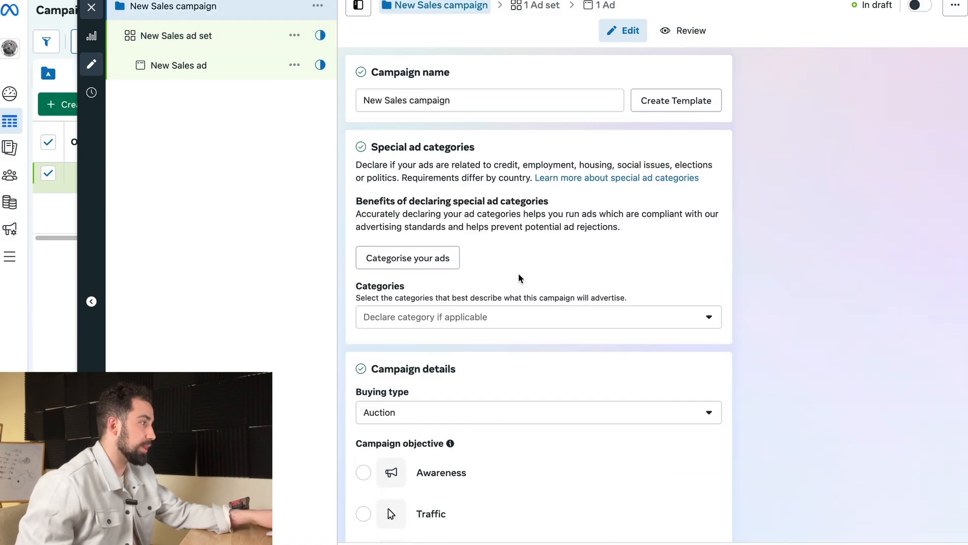
{"action": "scroll", "coordinate": [540, 456], "scroll_direction": "down", "scroll_amount": 3}
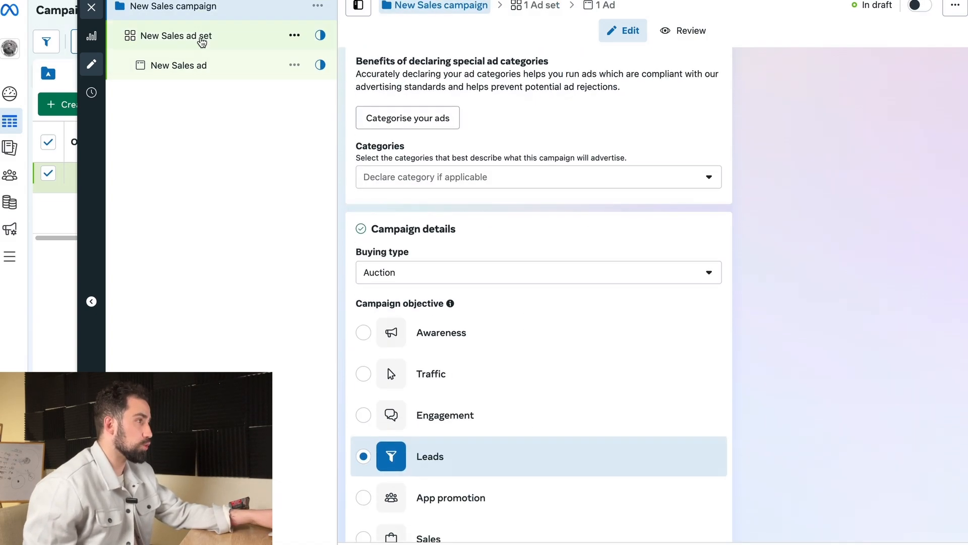
{"action": "left_click", "coordinate": [202, 36]}
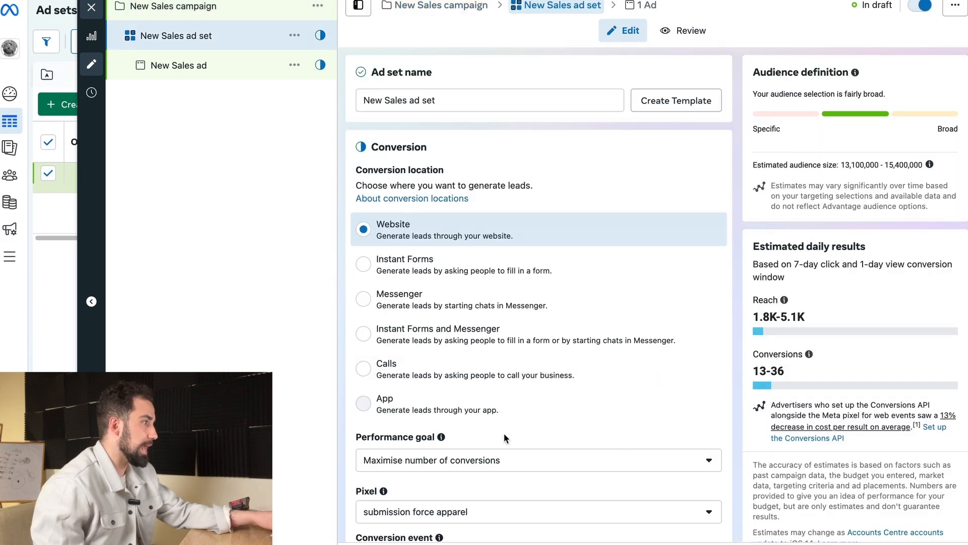
{"action": "scroll", "coordinate": [461, 243], "scroll_direction": "down", "scroll_amount": 1}
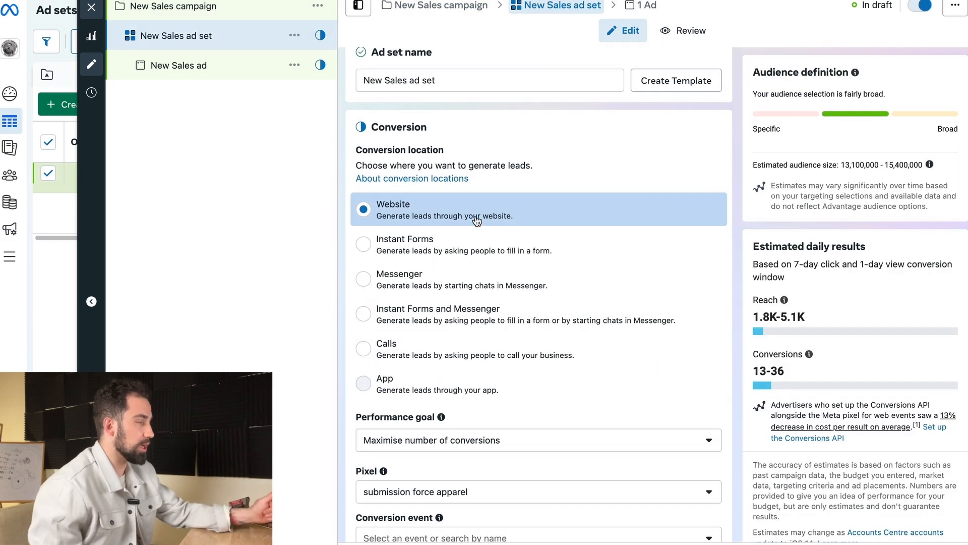
{"action": "scroll", "coordinate": [484, 353], "scroll_direction": "down", "scroll_amount": 3}
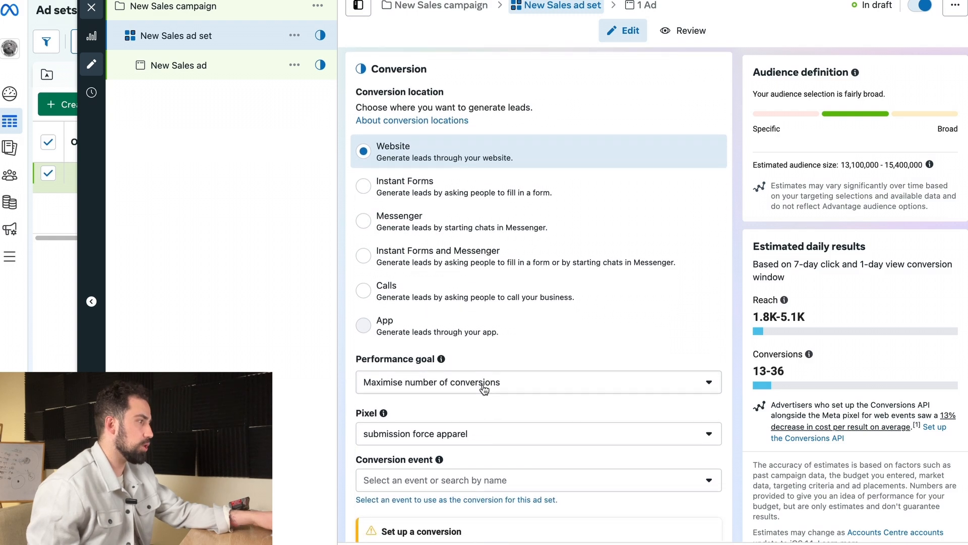
Step: Examine the ad set's performance goal options and compare them with the campaign objective choices
{"action": "left_click", "coordinate": [408, 301]}
{"action": "left_click_drag", "start_coordinate": [409, 302], "coordinate": [345, 304]}
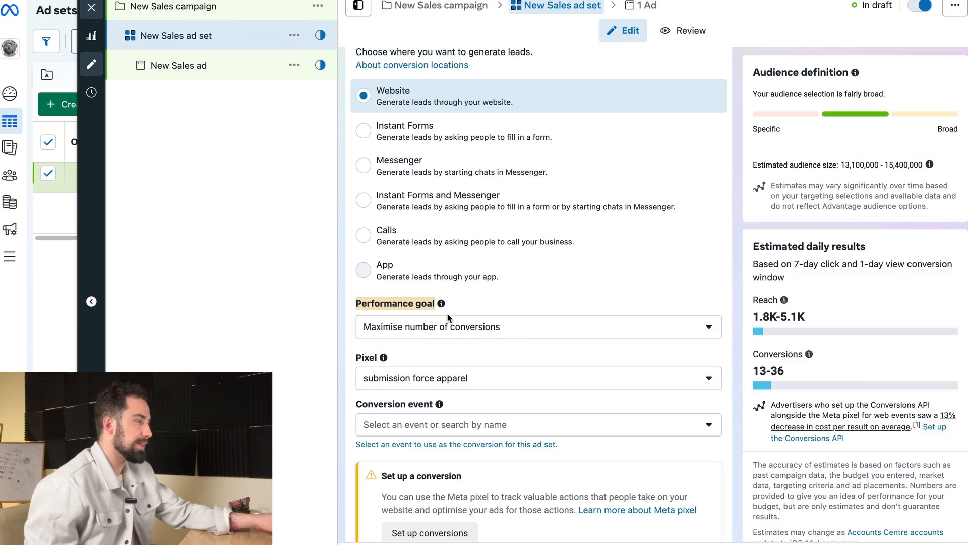
{"action": "left_click", "coordinate": [443, 329]}
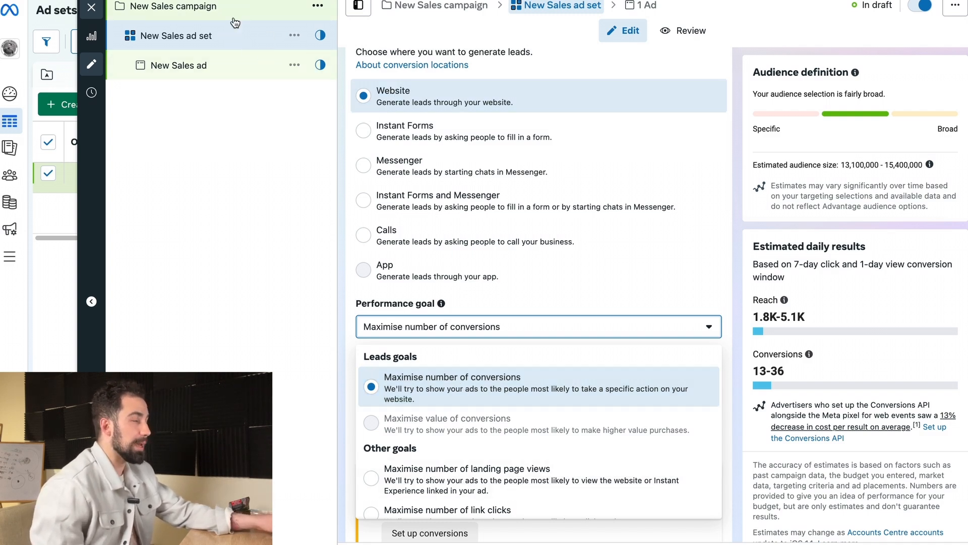
{"action": "scroll", "coordinate": [542, 484], "scroll_direction": "down", "scroll_amount": 1}
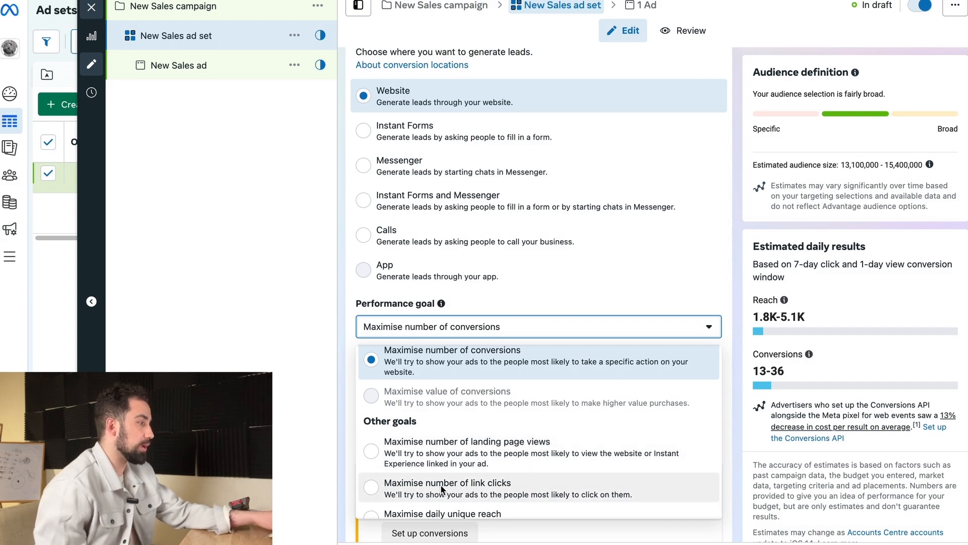
{"action": "scroll", "coordinate": [442, 488], "scroll_direction": "down", "scroll_amount": 2}
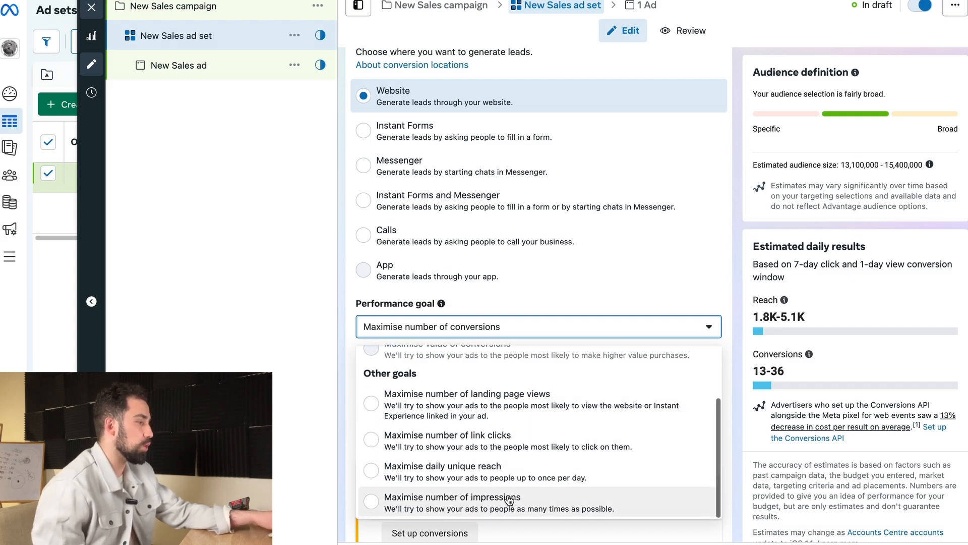
{"action": "scroll", "coordinate": [447, 456], "scroll_direction": "up", "scroll_amount": 3}
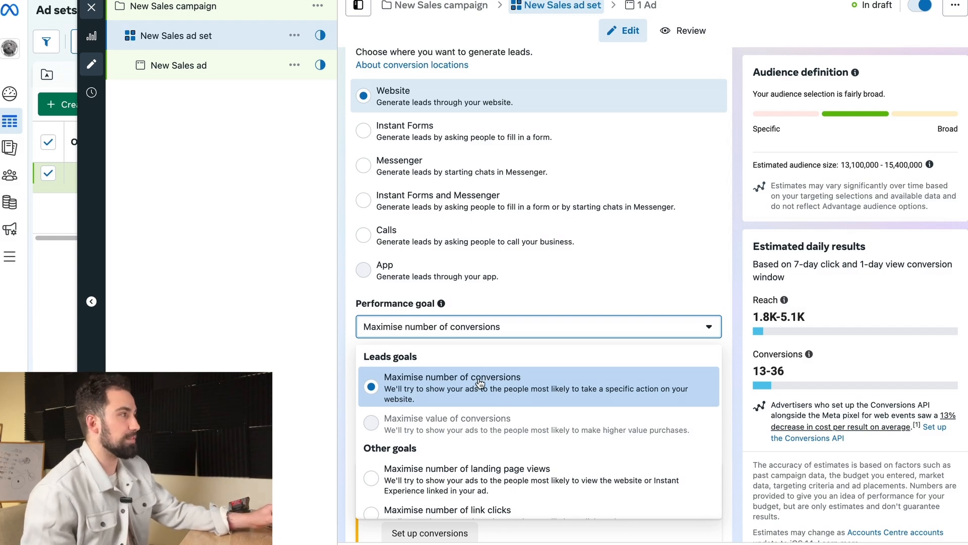
{"action": "left_click", "coordinate": [220, 6]}
{"action": "left_click", "coordinate": [218, 6]}
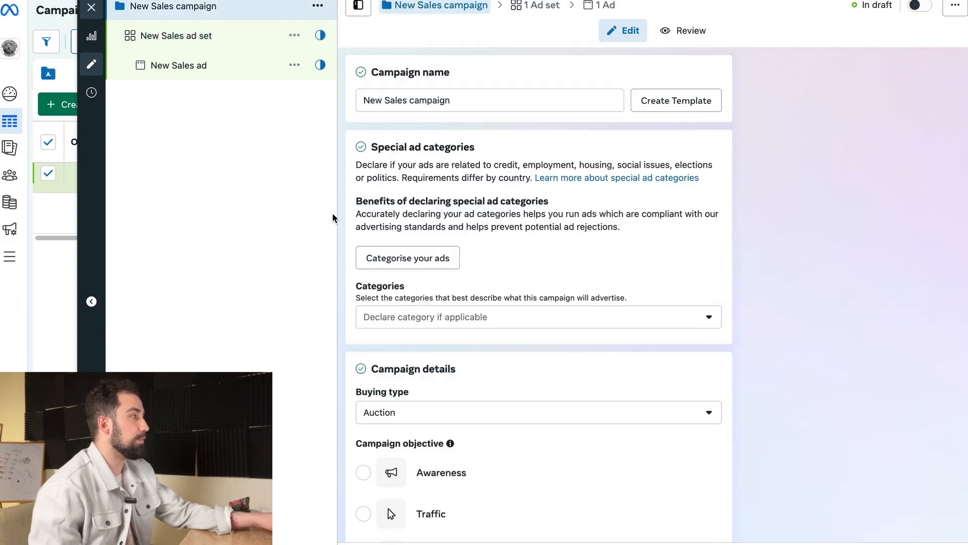
{"action": "scroll", "coordinate": [509, 376], "scroll_direction": "down", "scroll_amount": 1}
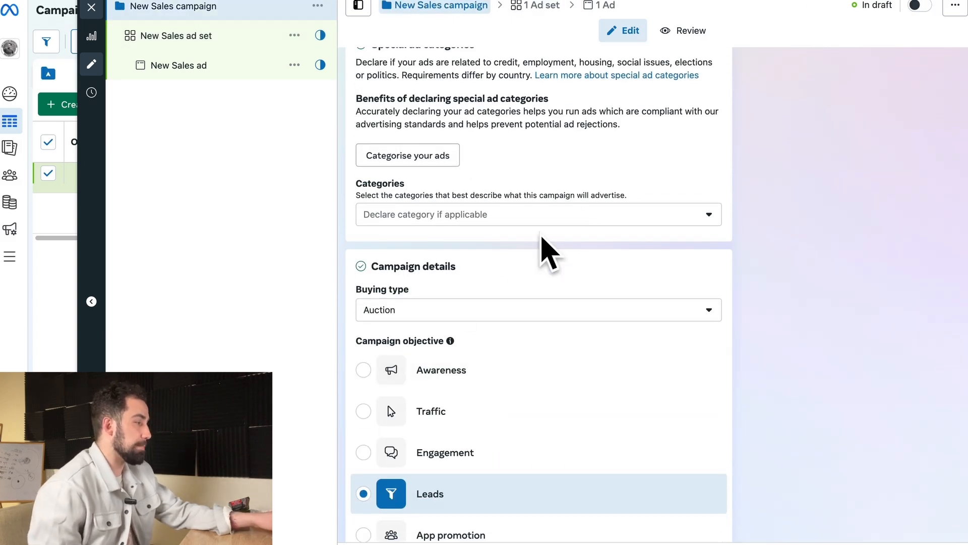
{"action": "scroll", "coordinate": [549, 313], "scroll_direction": "down", "scroll_amount": 2}
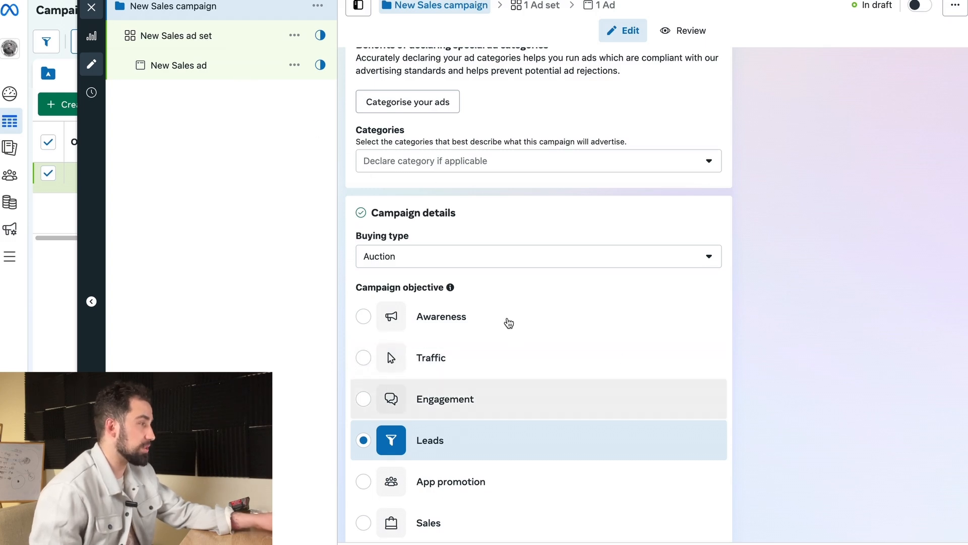
Step: In the New Sales ad set, switch the performance goal to Maximise number of link clicks and back to Maximise number of conversions
{"action": "left_click", "coordinate": [227, 37]}
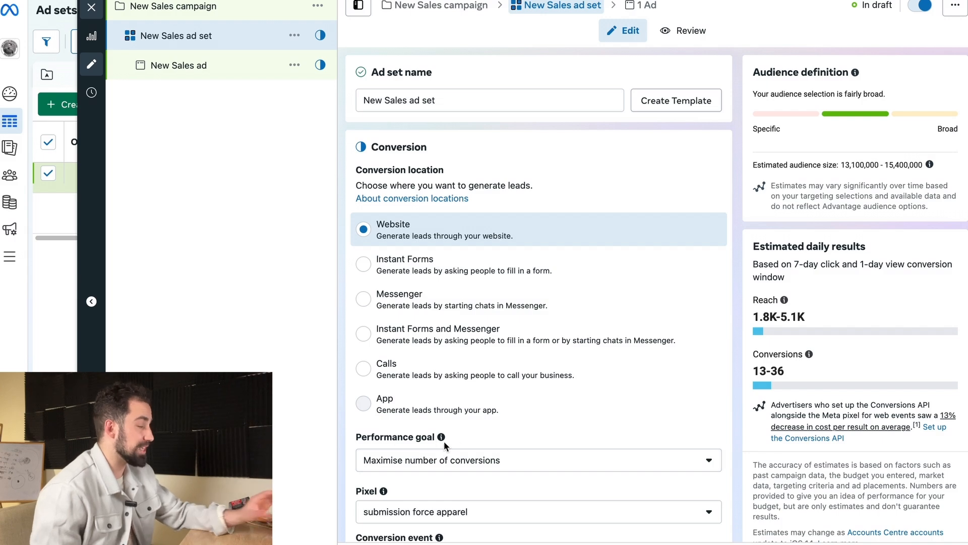
{"action": "left_click", "coordinate": [487, 462]}
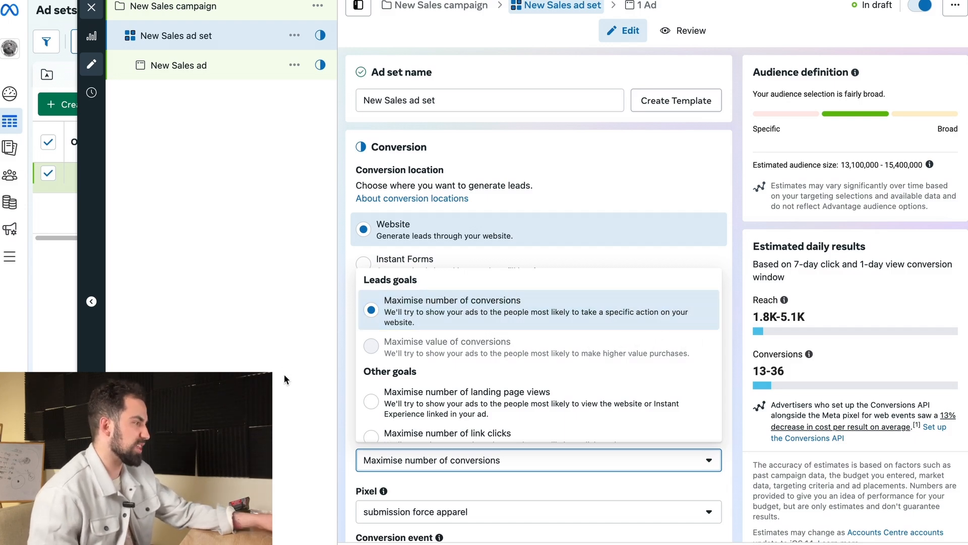
{"action": "scroll", "coordinate": [425, 314], "scroll_direction": "down", "scroll_amount": 3}
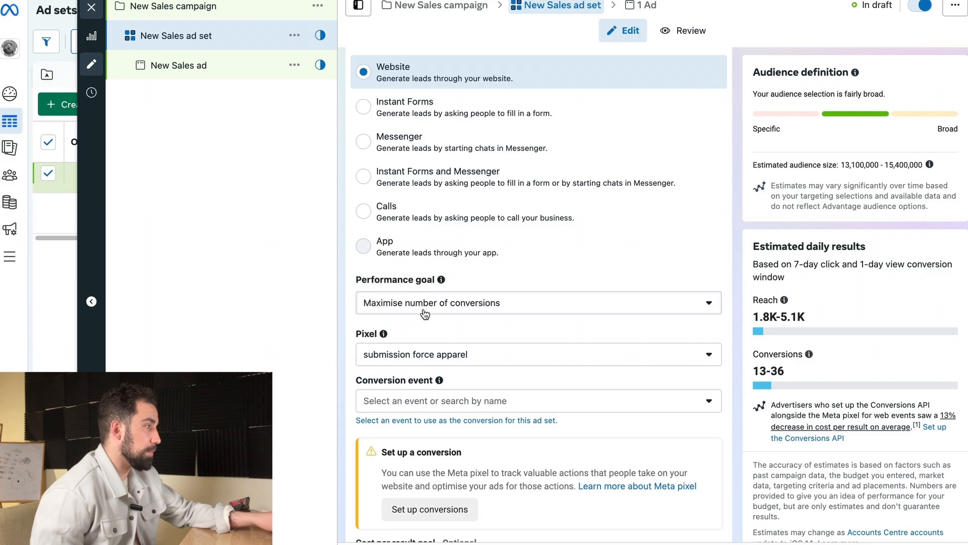
{"action": "left_click", "coordinate": [425, 310]}
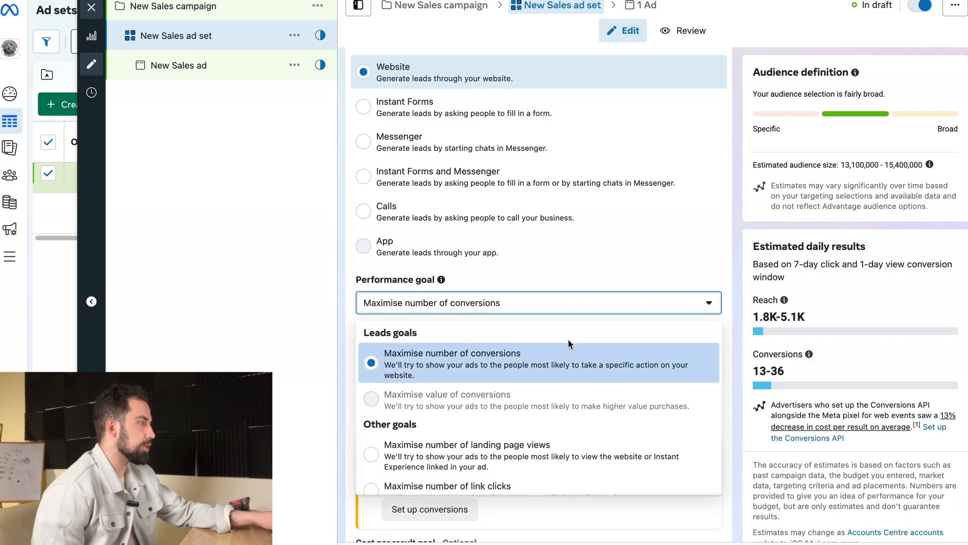
{"action": "scroll", "coordinate": [456, 449], "scroll_direction": "down", "scroll_amount": 1}
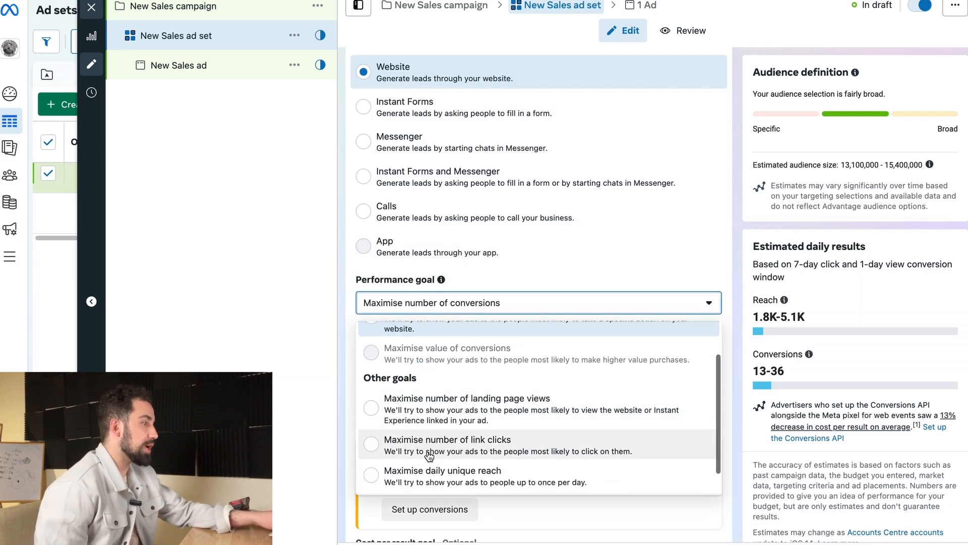
{"action": "left_click", "coordinate": [502, 443]}
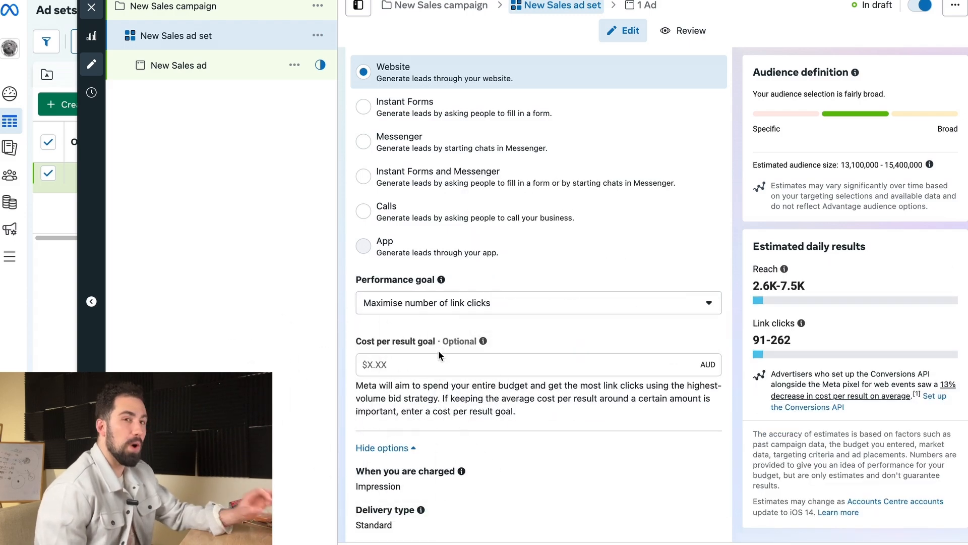
{"action": "left_click", "coordinate": [464, 303]}
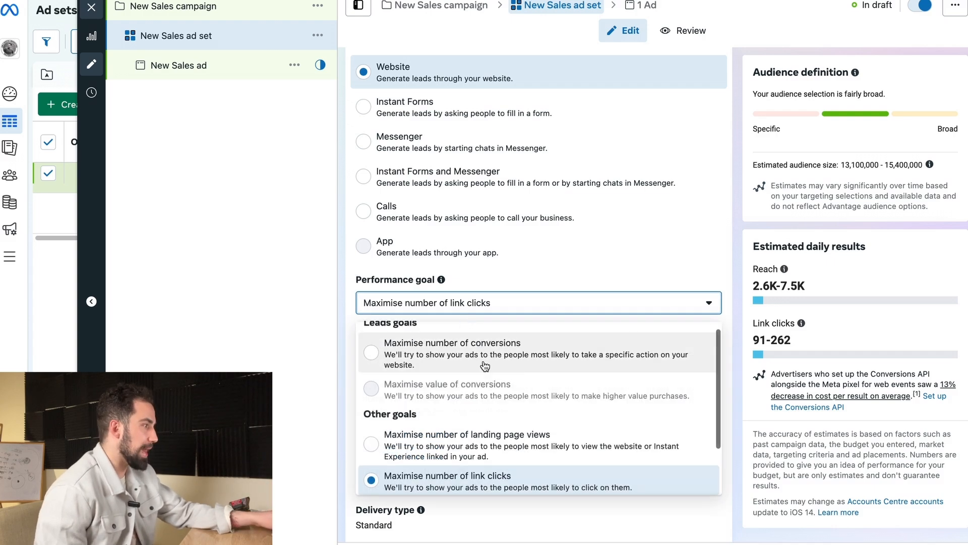
{"action": "left_click", "coordinate": [457, 358]}
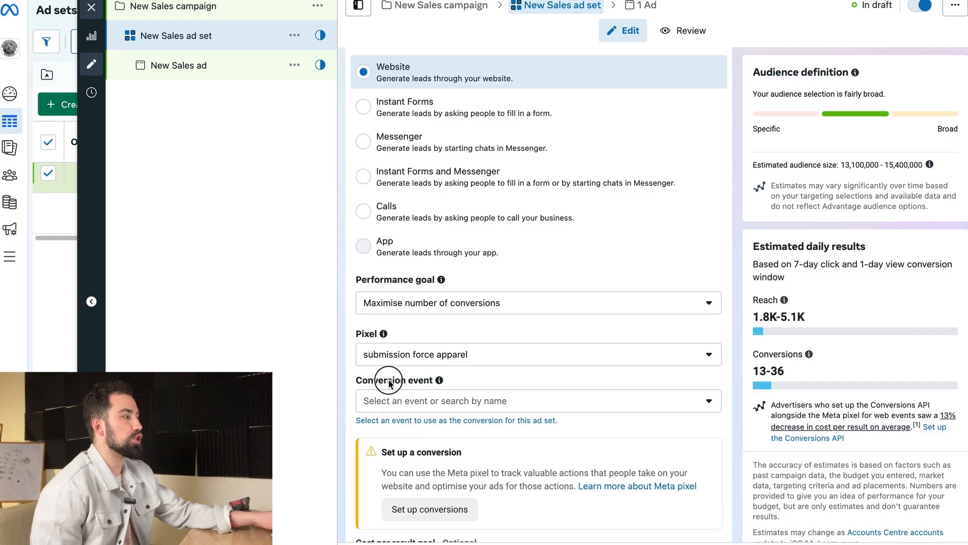
Step: Review the available conversion events and set the ad set's conversion event to Lead
{"action": "left_click_drag", "start_coordinate": [454, 386], "coordinate": [348, 377]}
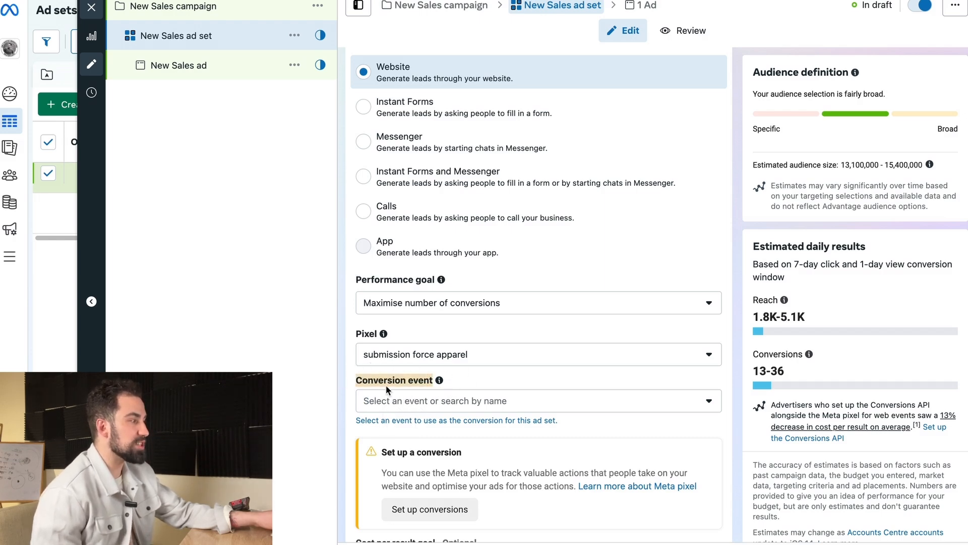
{"action": "left_click", "coordinate": [435, 402]}
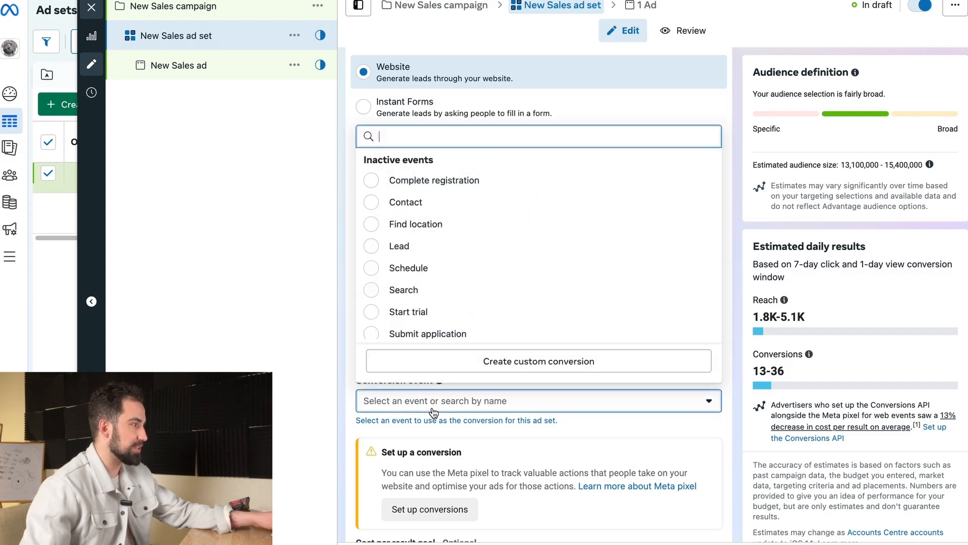
{"action": "scroll", "coordinate": [431, 242], "scroll_direction": "down", "scroll_amount": 3}
{"action": "scroll", "coordinate": [431, 248], "scroll_direction": "down", "scroll_amount": 3}
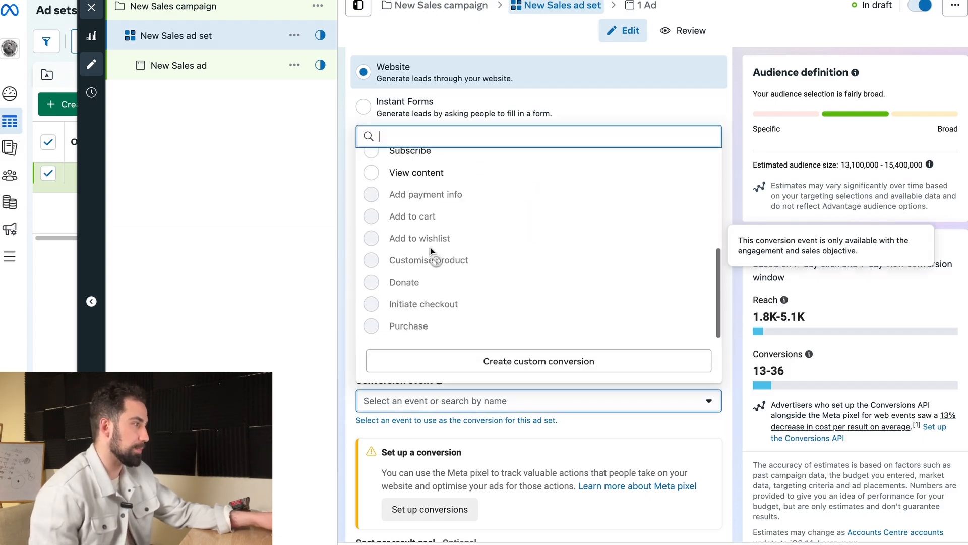
{"action": "scroll", "coordinate": [431, 250], "scroll_direction": "up", "scroll_amount": 5}
{"action": "scroll", "coordinate": [432, 272], "scroll_direction": "down", "scroll_amount": 1}
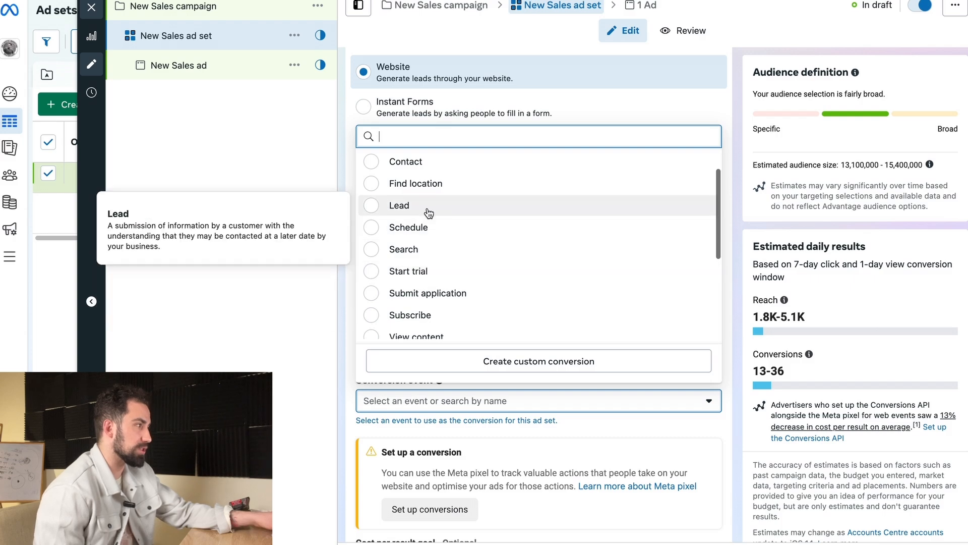
{"action": "scroll", "coordinate": [444, 272], "scroll_direction": "down", "scroll_amount": 2}
{"action": "scroll", "coordinate": [463, 250], "scroll_direction": "up", "scroll_amount": 3}
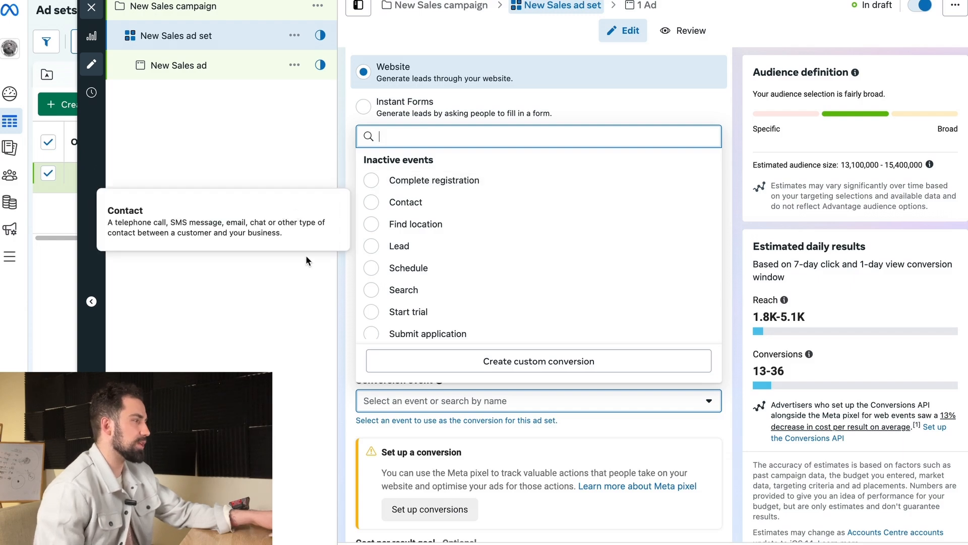
{"action": "left_click", "coordinate": [342, 275]}
{"action": "left_click", "coordinate": [438, 407]}
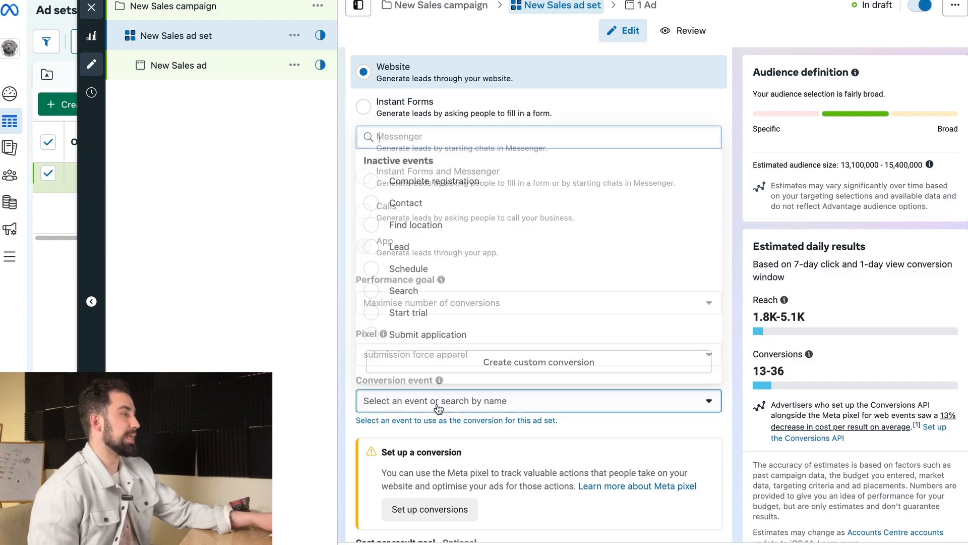
{"action": "left_click", "coordinate": [401, 247]}
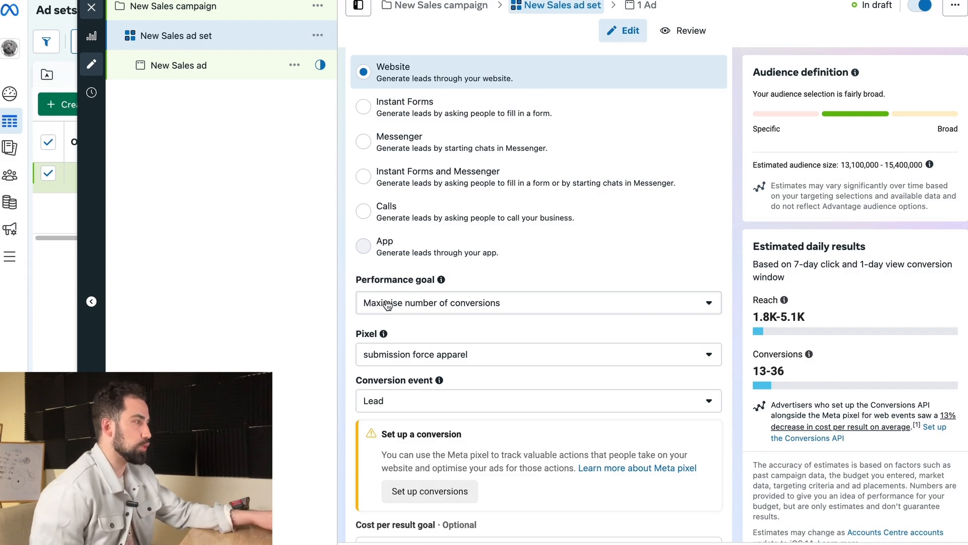
Step: Examine which conversion events the New Sales ad set offers under the Leads objective, including the unavailable ones
{"action": "left_click", "coordinate": [426, 402]}
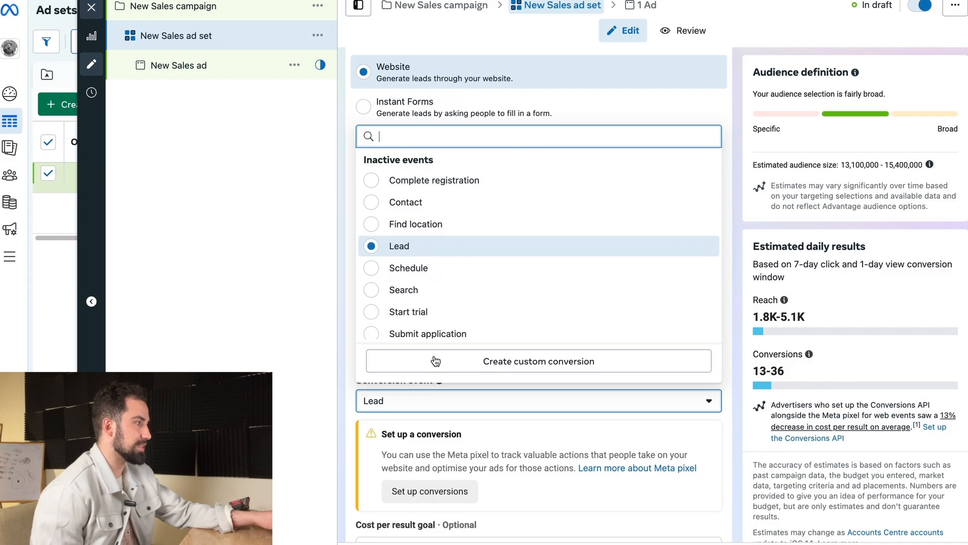
{"action": "scroll", "coordinate": [435, 310], "scroll_direction": "down", "scroll_amount": 3}
{"action": "scroll", "coordinate": [443, 282], "scroll_direction": "down", "scroll_amount": 2}
{"action": "scroll", "coordinate": [479, 240], "scroll_direction": "up", "scroll_amount": 3}
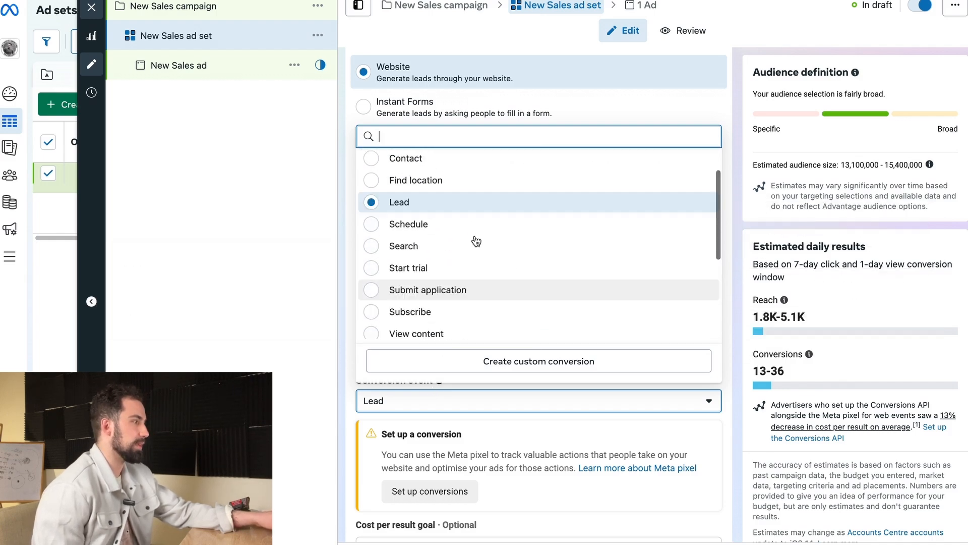
{"action": "scroll", "coordinate": [474, 240], "scroll_direction": "down", "scroll_amount": 3}
{"action": "scroll", "coordinate": [476, 242], "scroll_direction": "up", "scroll_amount": 3}
{"action": "scroll", "coordinate": [399, 222], "scroll_direction": "down", "scroll_amount": 3}
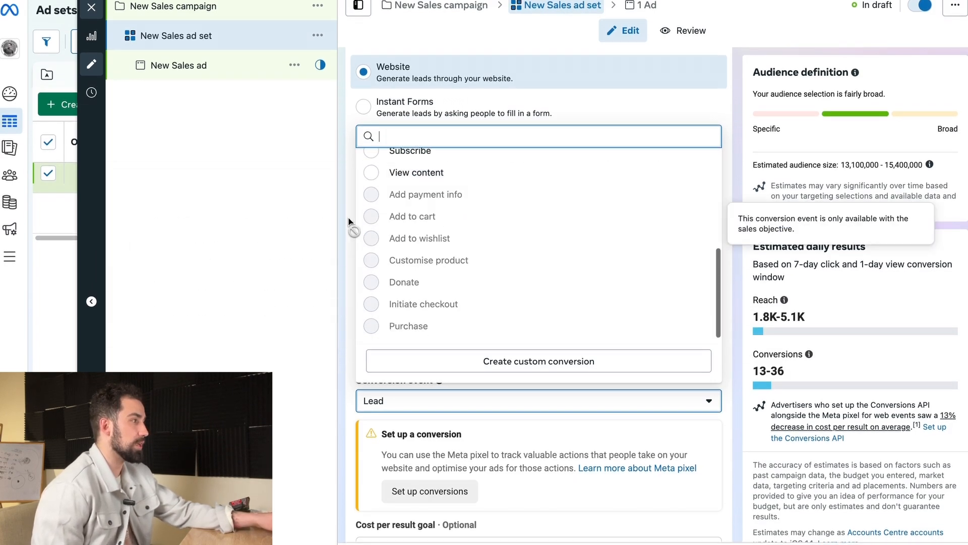
{"action": "left_click", "coordinate": [342, 221]}
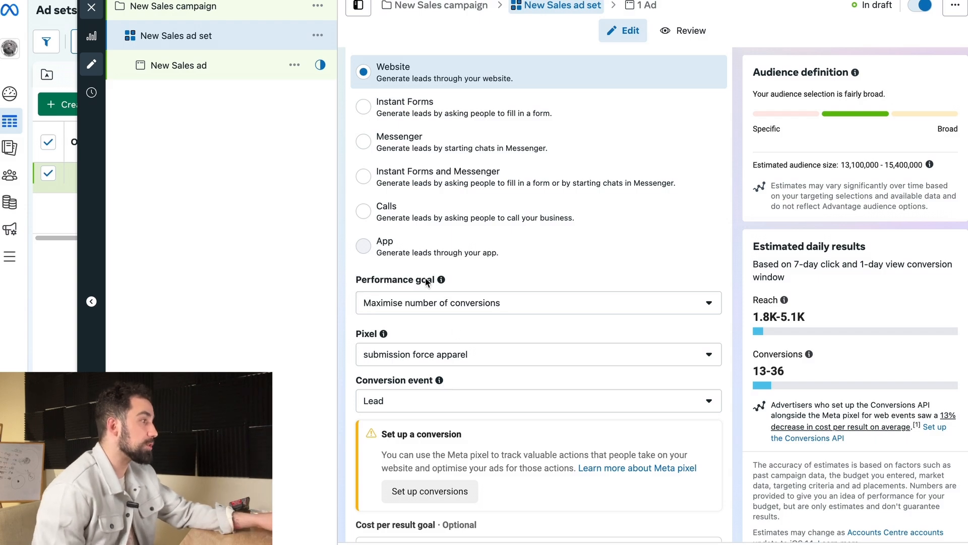
Step: Try the Maximise number of link clicks performance goal under the Leads objective, then restore Maximise number of conversions
{"action": "left_click", "coordinate": [421, 309]}
{"action": "scroll", "coordinate": [569, 421], "scroll_direction": "down", "scroll_amount": 1}
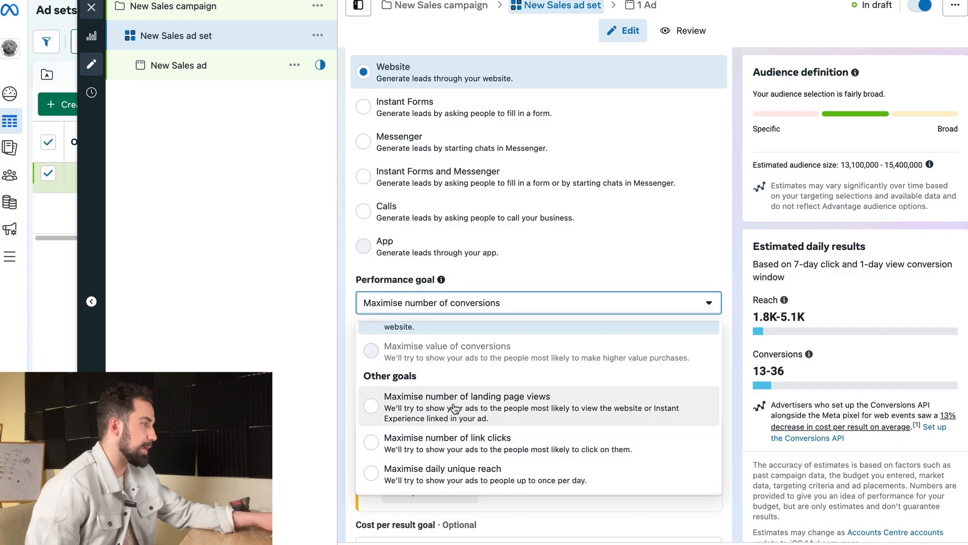
{"action": "left_click", "coordinate": [414, 441]}
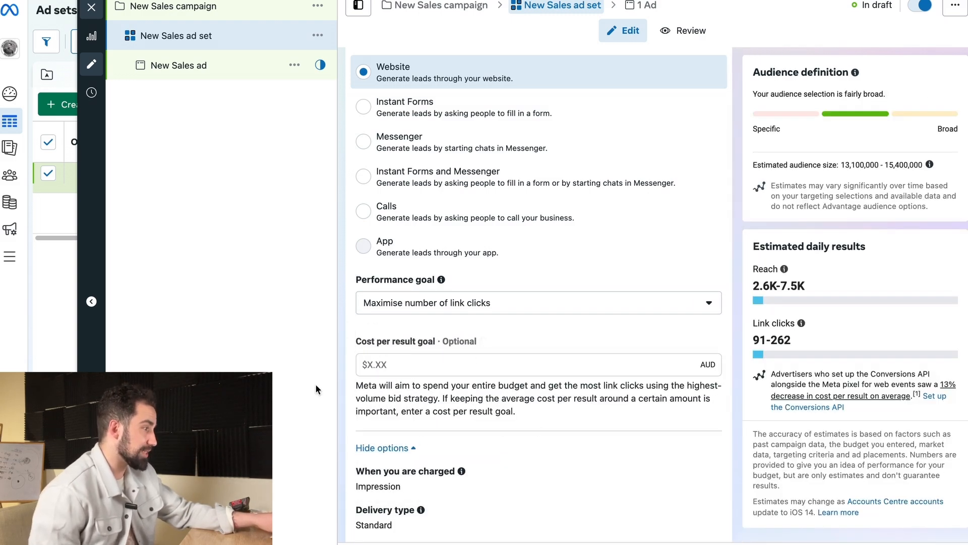
{"action": "scroll", "coordinate": [371, 430], "scroll_direction": "down", "scroll_amount": 1}
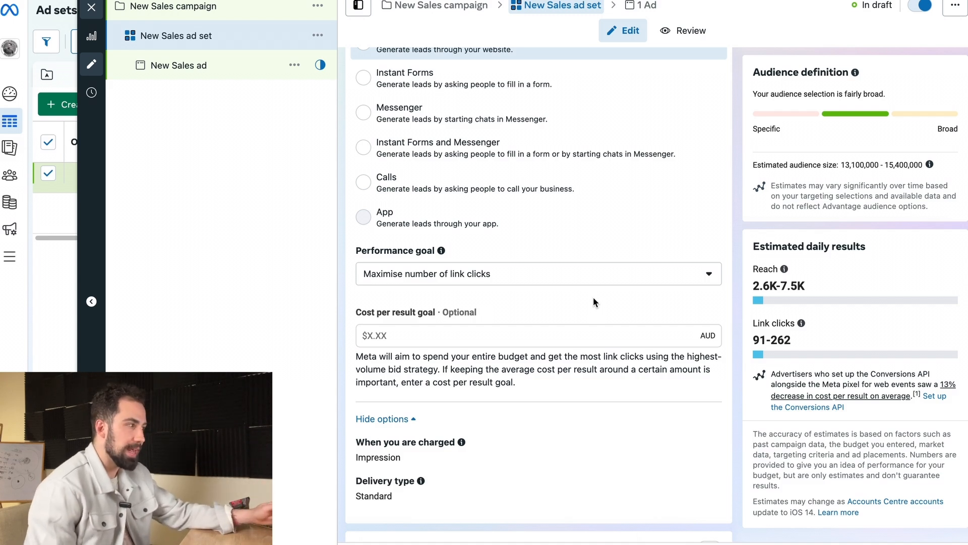
{"action": "scroll", "coordinate": [593, 302], "scroll_direction": "up", "scroll_amount": 1}
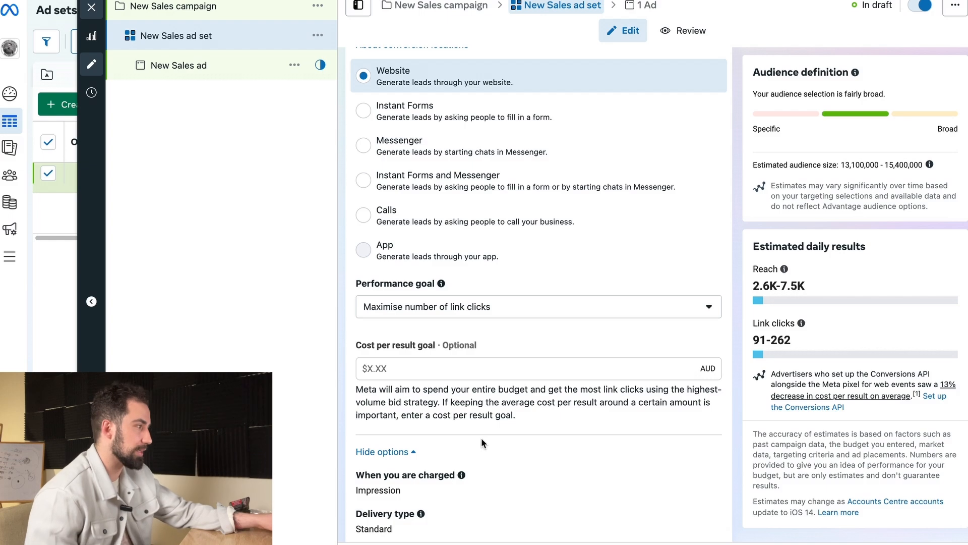
{"action": "left_click", "coordinate": [458, 308]}
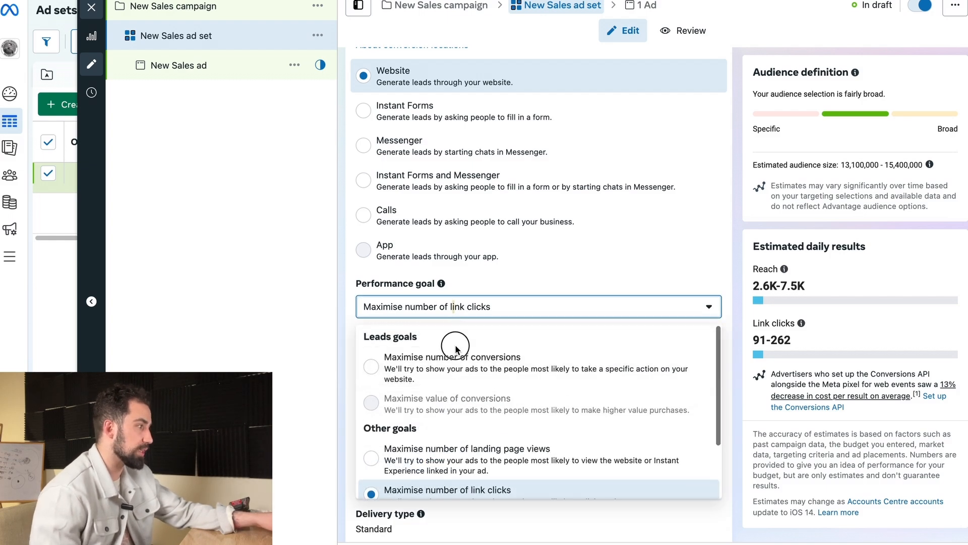
{"action": "left_click", "coordinate": [457, 357]}
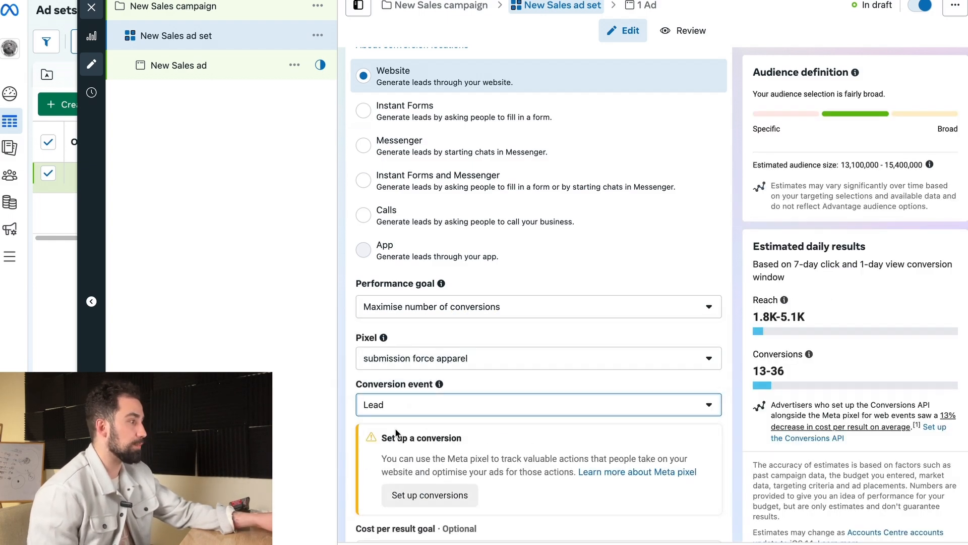
Step: Check the Lead event's description and the alternatives in the list of conversion events
{"action": "left_click", "coordinate": [396, 406]}
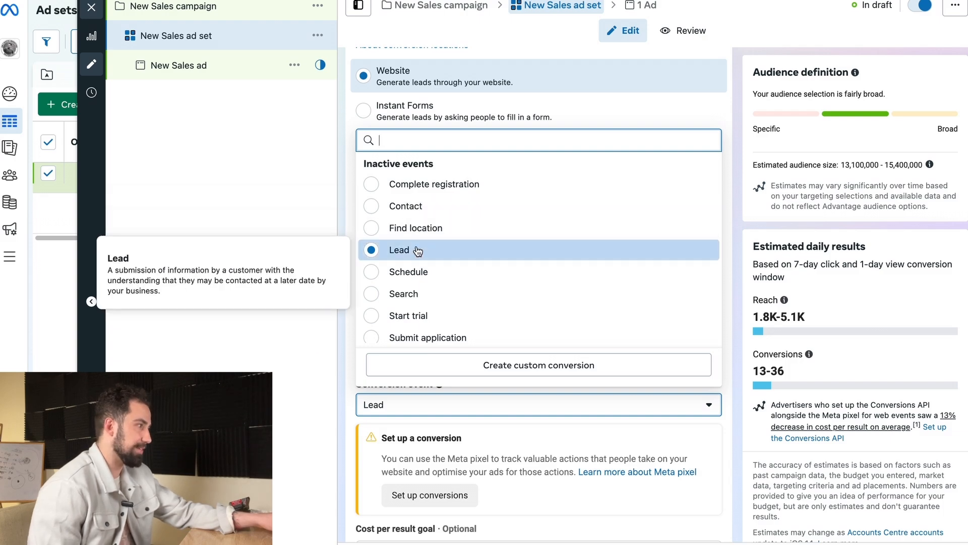
{"action": "scroll", "coordinate": [508, 306], "scroll_direction": "down", "scroll_amount": 3}
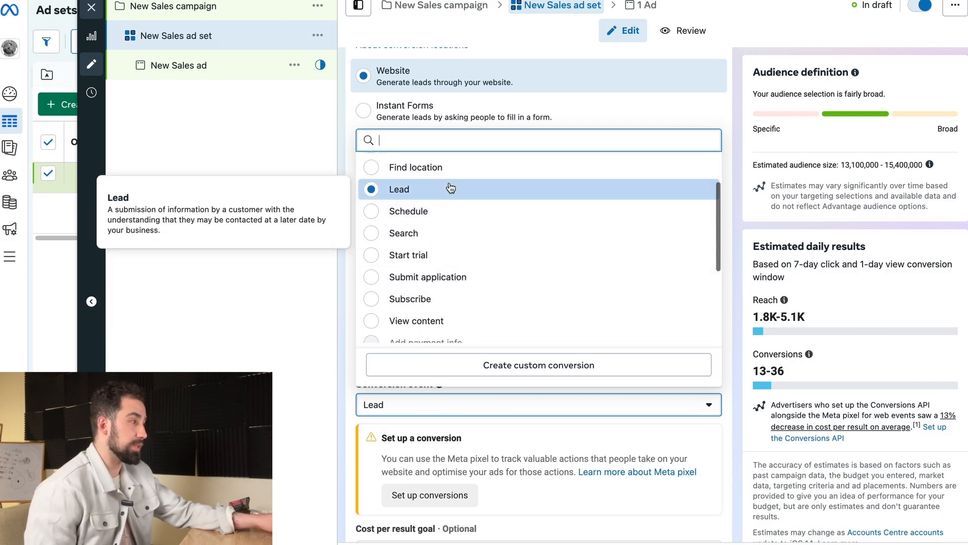
{"action": "left_click", "coordinate": [343, 212]}
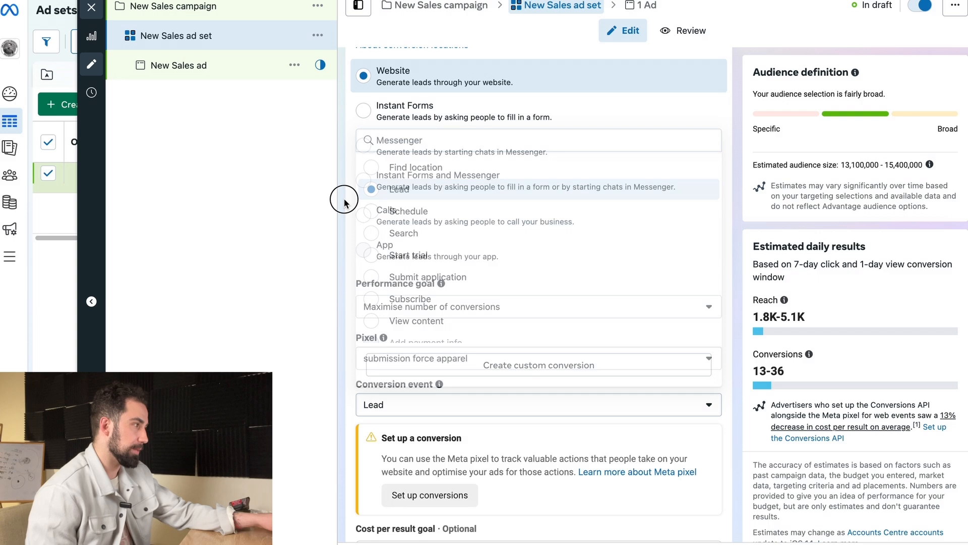
Step: Change the New Sales campaign's objective to Sales and confirm the change
{"action": "left_click", "coordinate": [193, 15]}
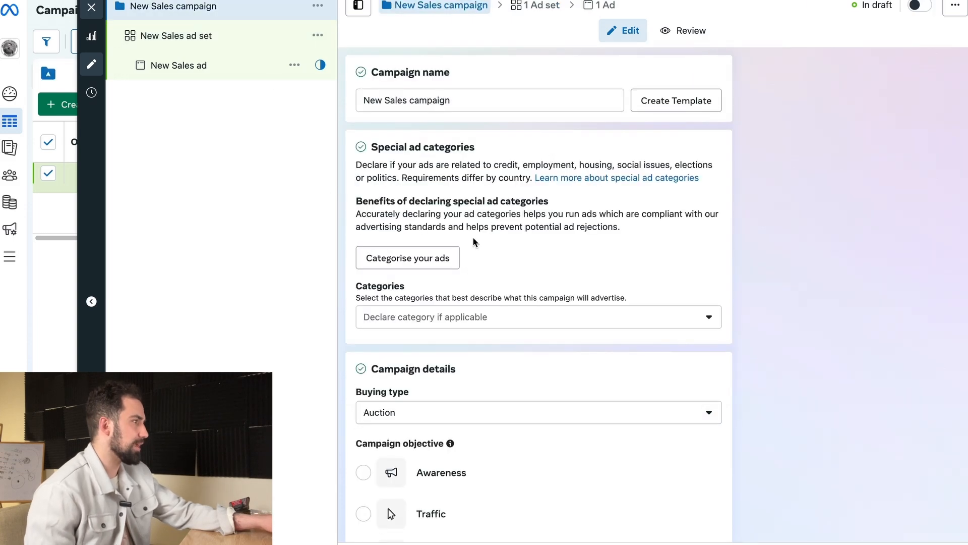
{"action": "scroll", "coordinate": [484, 398], "scroll_direction": "down", "scroll_amount": 2}
{"action": "scroll", "coordinate": [469, 496], "scroll_direction": "down", "scroll_amount": 2}
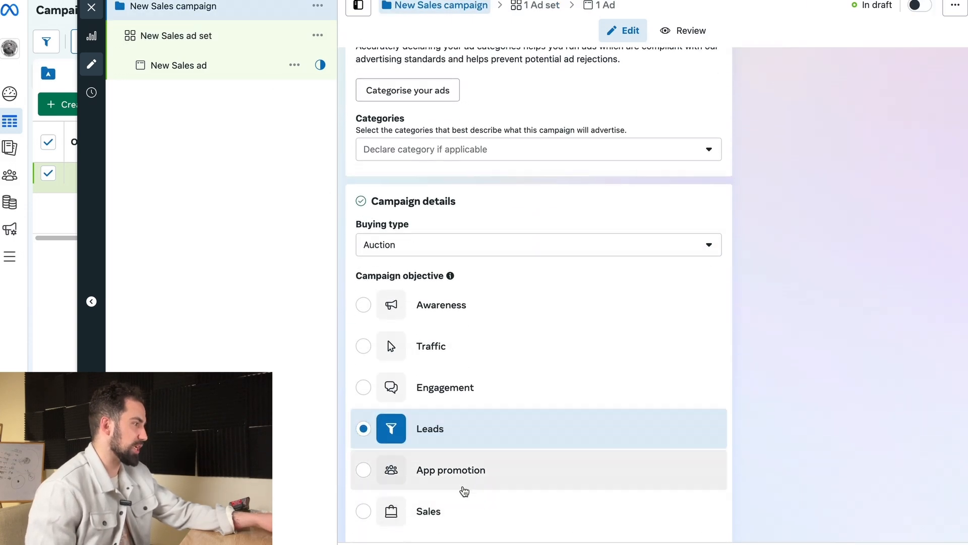
{"action": "left_click", "coordinate": [454, 481]}
{"action": "left_click", "coordinate": [639, 267]}
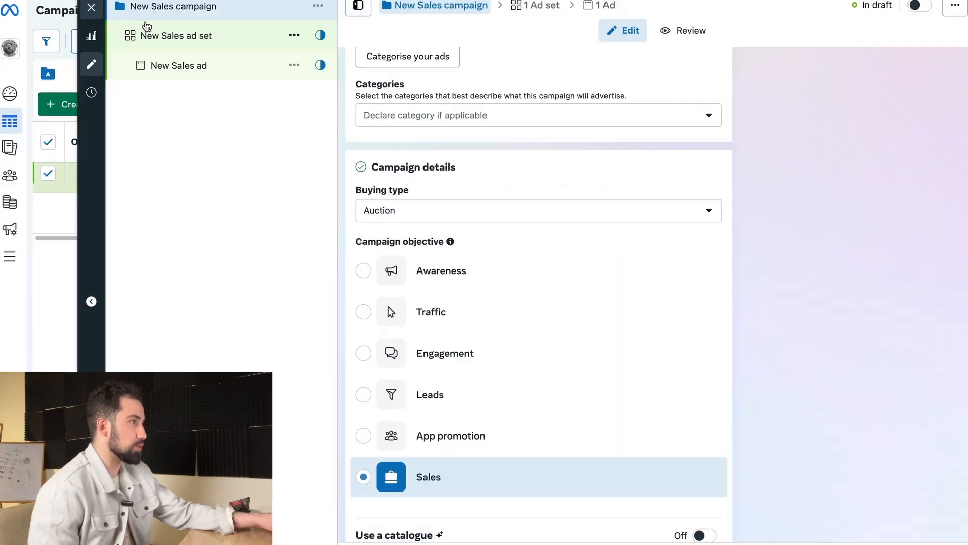
Step: Review the conversion locations and conversion events available in the New Sales ad set under the Sales objective
{"action": "left_click", "coordinate": [197, 37]}
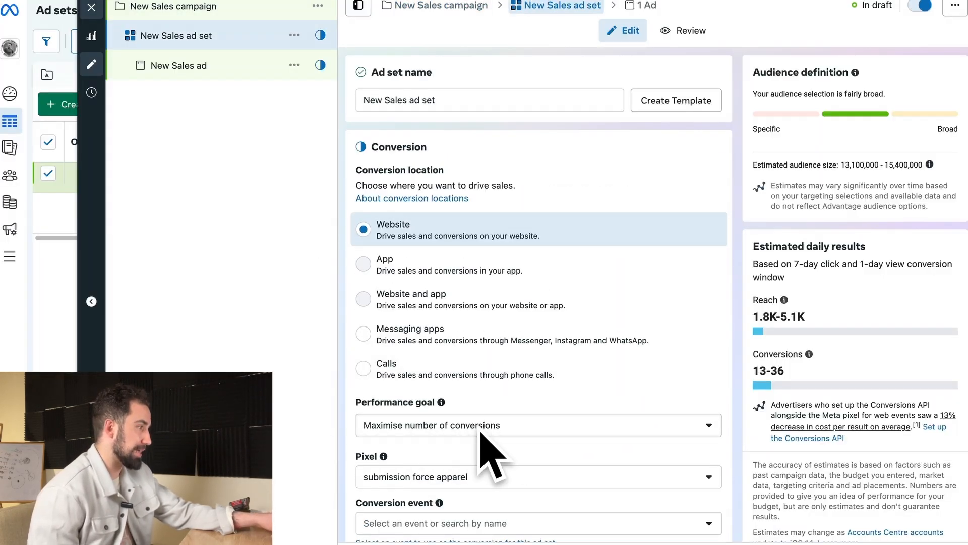
{"action": "scroll", "coordinate": [474, 469], "scroll_direction": "down", "scroll_amount": 1}
{"action": "scroll", "coordinate": [426, 474], "scroll_direction": "down", "scroll_amount": 1}
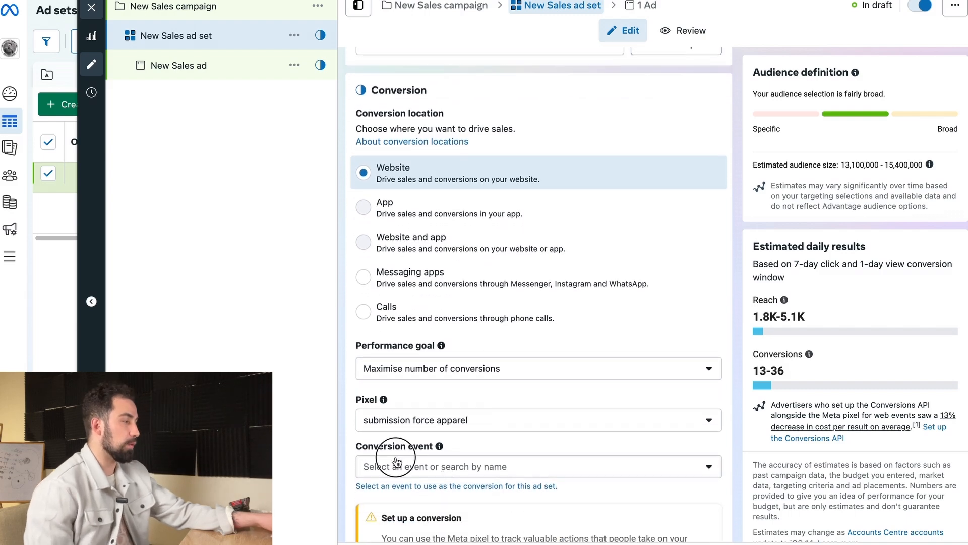
{"action": "left_click", "coordinate": [397, 461]}
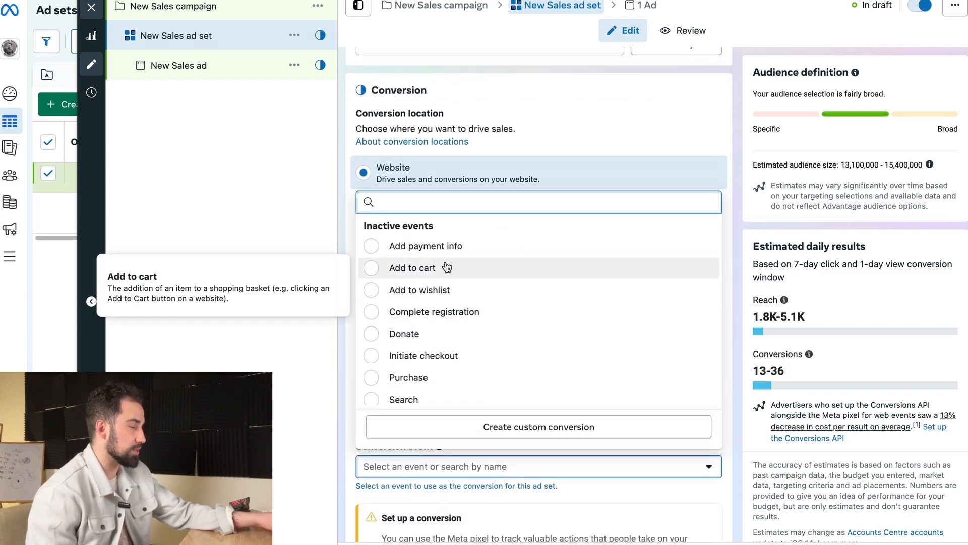
{"action": "scroll", "coordinate": [447, 267], "scroll_direction": "down", "scroll_amount": 3}
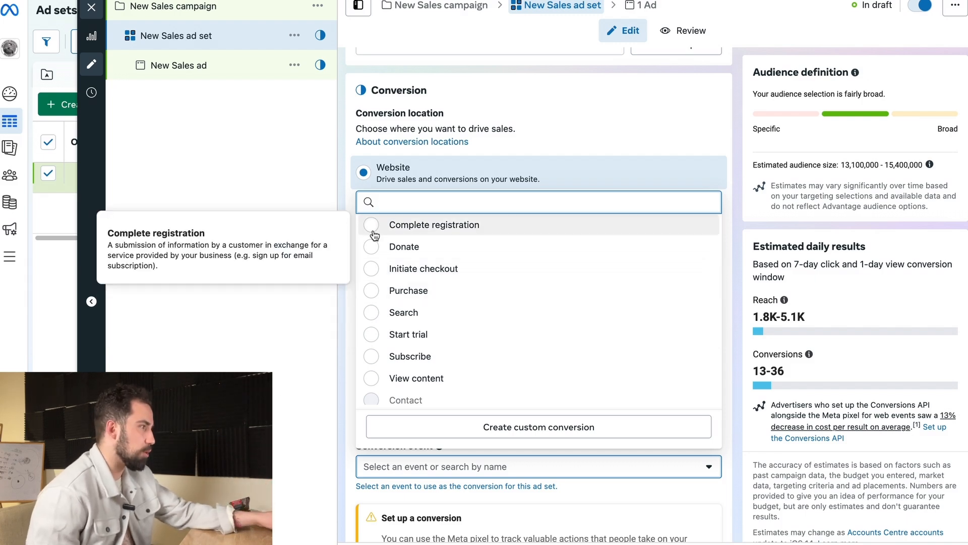
{"action": "left_click", "coordinate": [337, 199]}
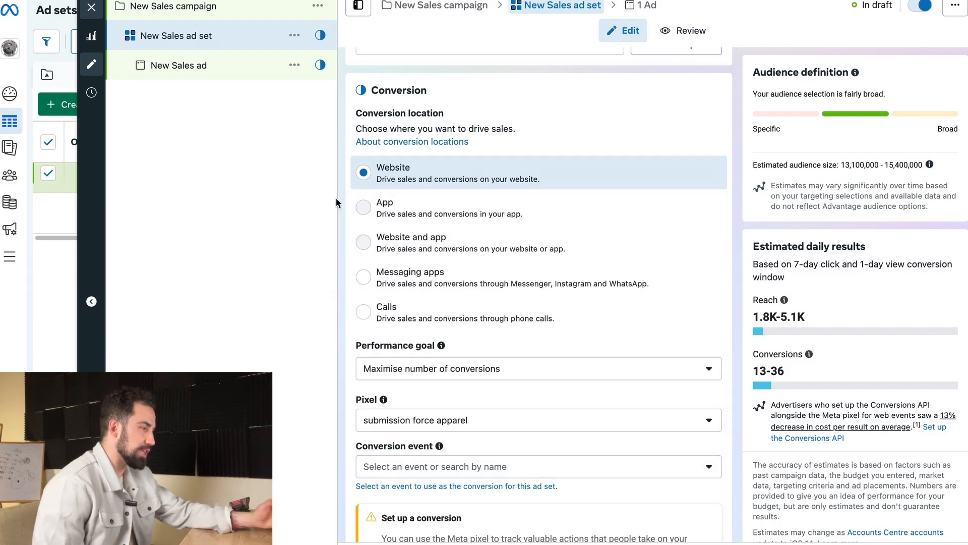
{"action": "scroll", "coordinate": [429, 211], "scroll_direction": "up", "scroll_amount": 2}
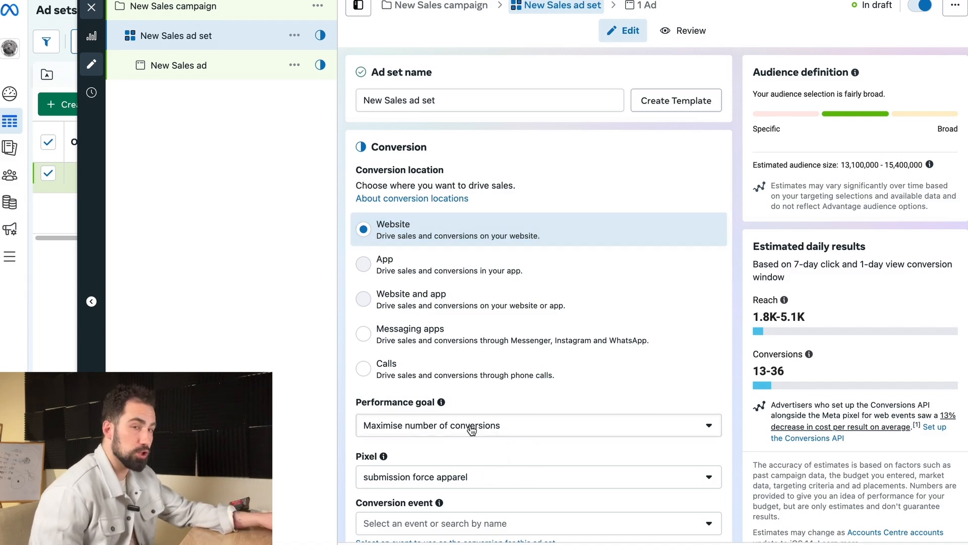
Step: Switch the sales ad set's performance goal to Maximise number of link clicks and back to Maximise number of conversions
{"action": "left_click", "coordinate": [532, 430]}
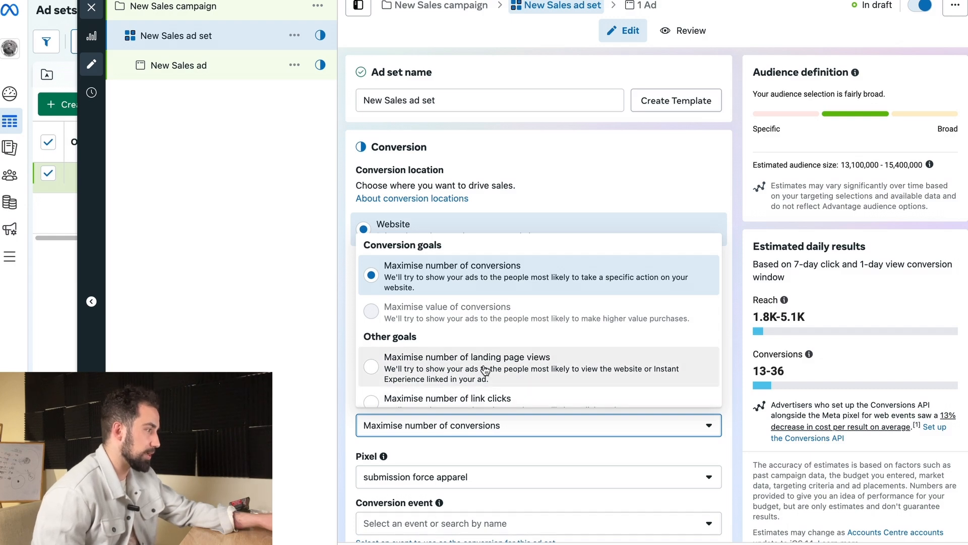
{"action": "left_click", "coordinate": [471, 399]}
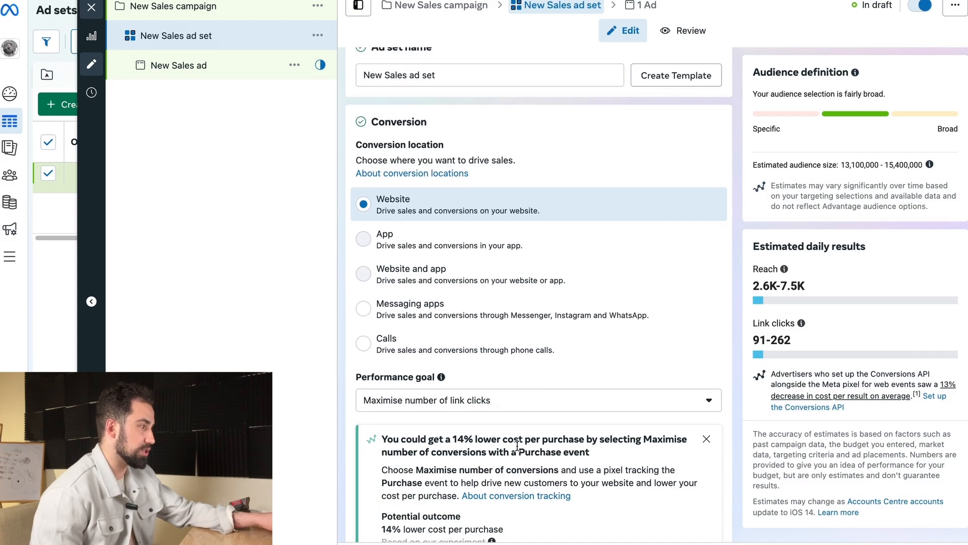
{"action": "scroll", "coordinate": [434, 459], "scroll_direction": "down", "scroll_amount": 3}
{"action": "scroll", "coordinate": [434, 459], "scroll_direction": "down", "scroll_amount": 3}
{"action": "scroll", "coordinate": [481, 323], "scroll_direction": "up", "scroll_amount": 2}
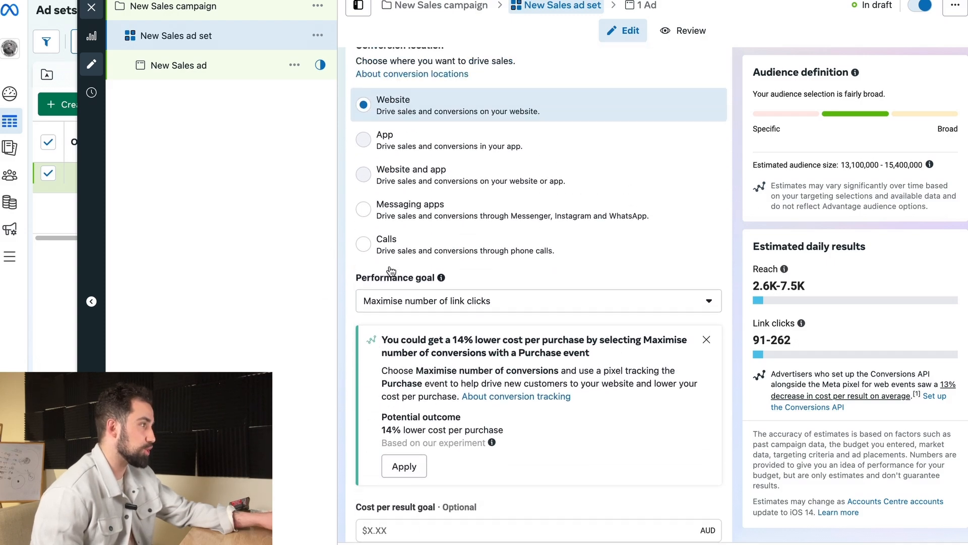
{"action": "left_click", "coordinate": [487, 324]}
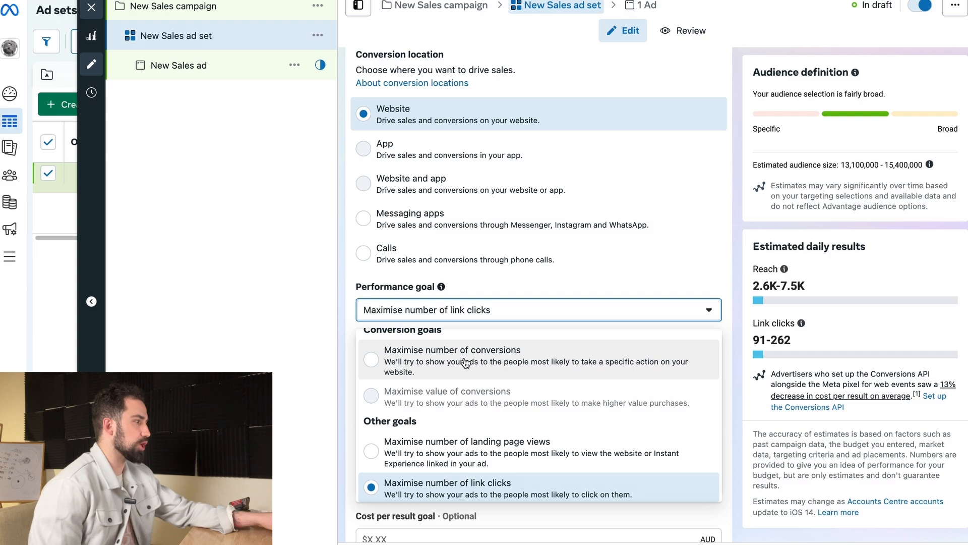
{"action": "left_click", "coordinate": [438, 346]}
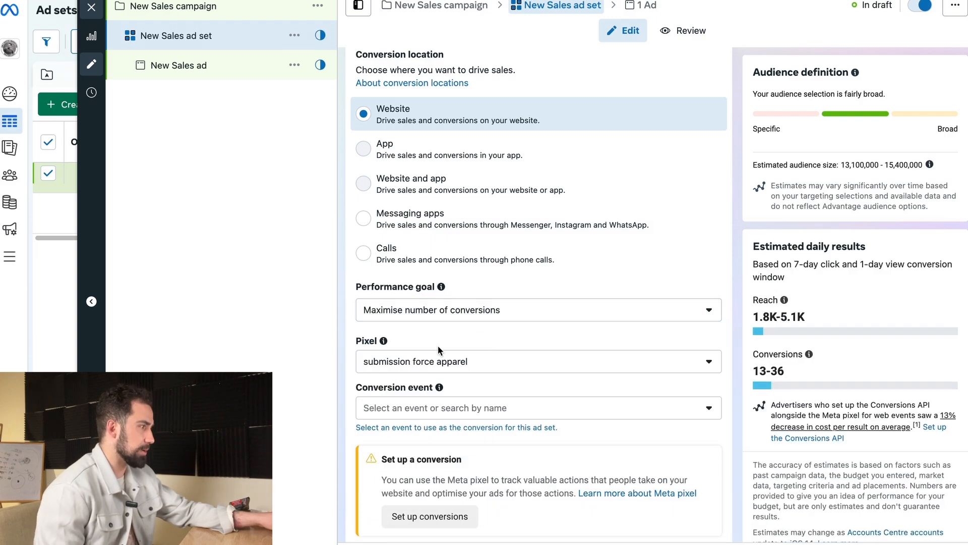
Step: Set the sales ad set's conversion event to Add to cart
{"action": "left_click", "coordinate": [439, 411]}
{"action": "scroll", "coordinate": [426, 315], "scroll_direction": "down", "scroll_amount": 1}
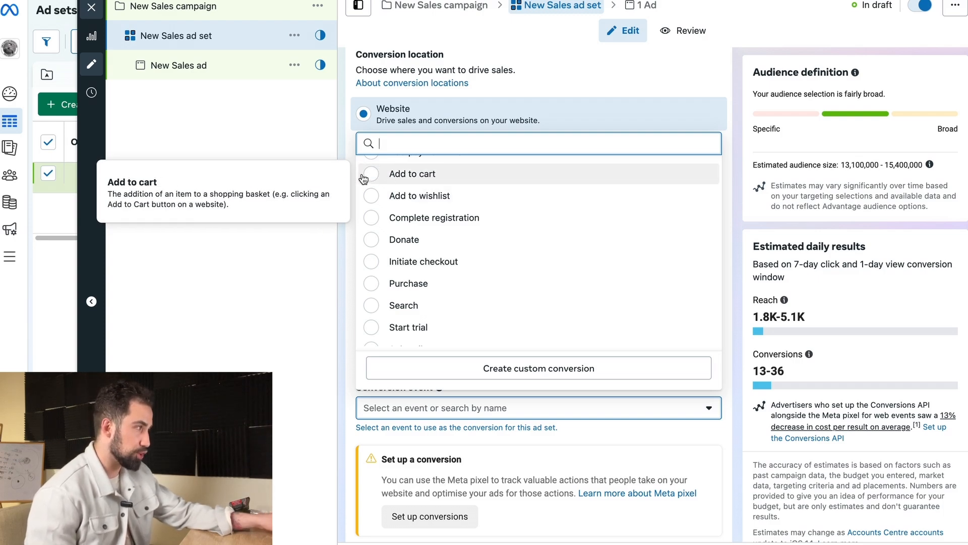
{"action": "left_click", "coordinate": [401, 183]}
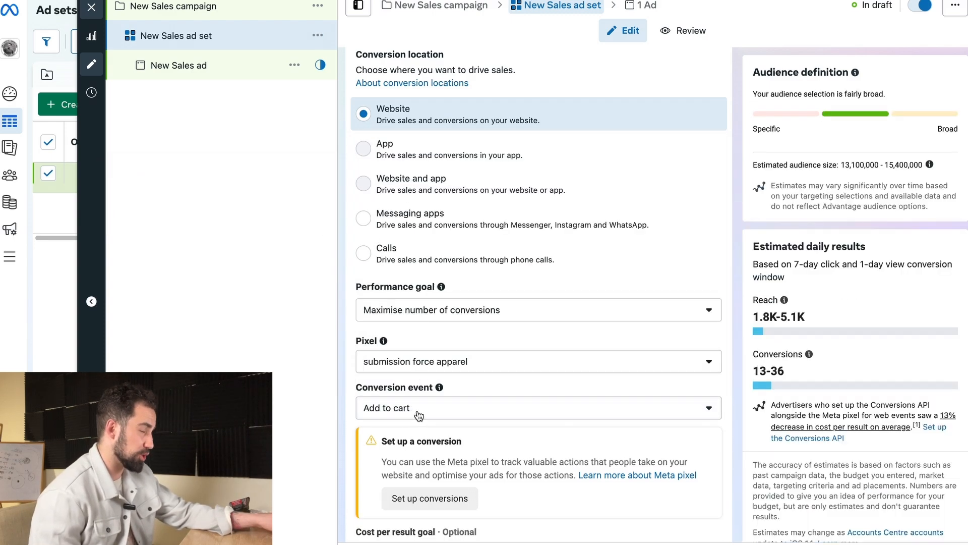
Step: Check the performance goal options and set the ad set's conversion event to Purchase
{"action": "left_click", "coordinate": [411, 317]}
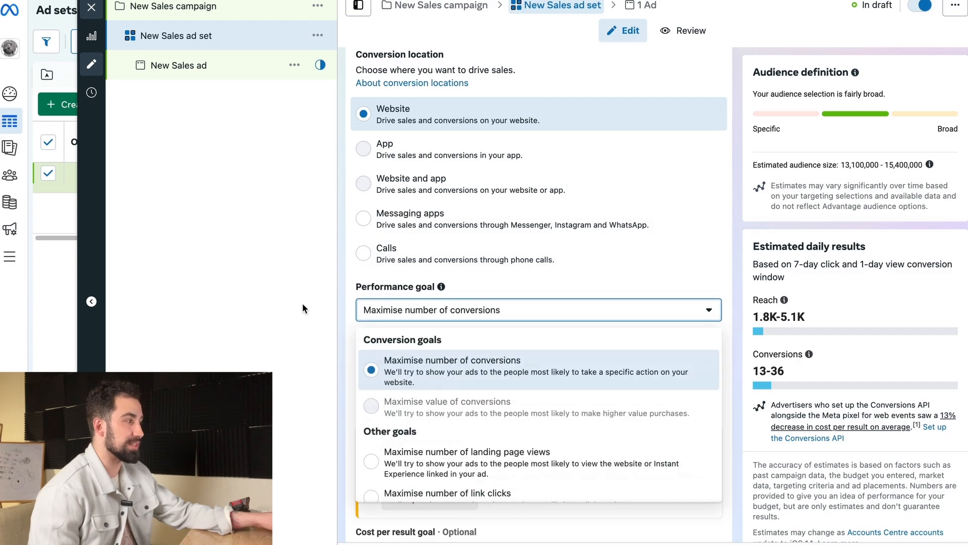
{"action": "left_click", "coordinate": [435, 406]}
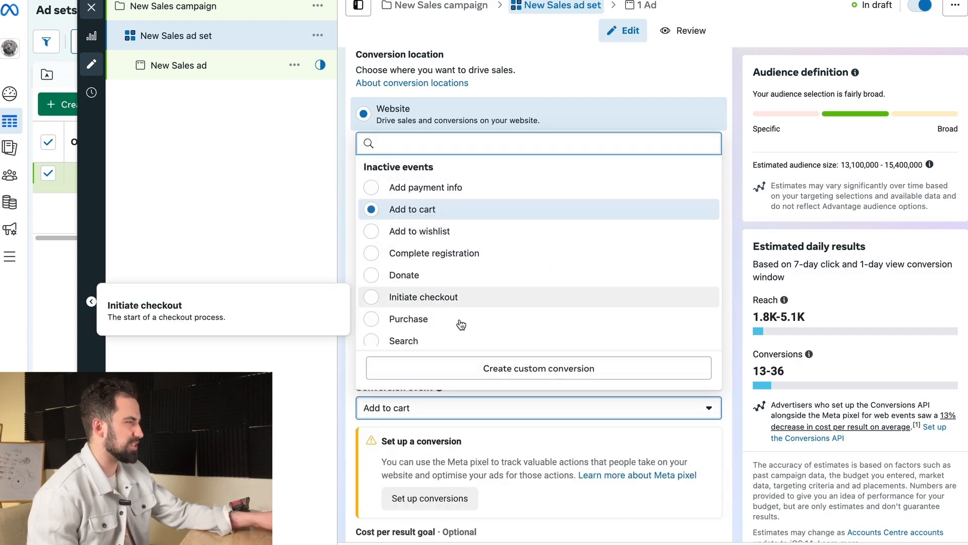
{"action": "left_click", "coordinate": [455, 322]}
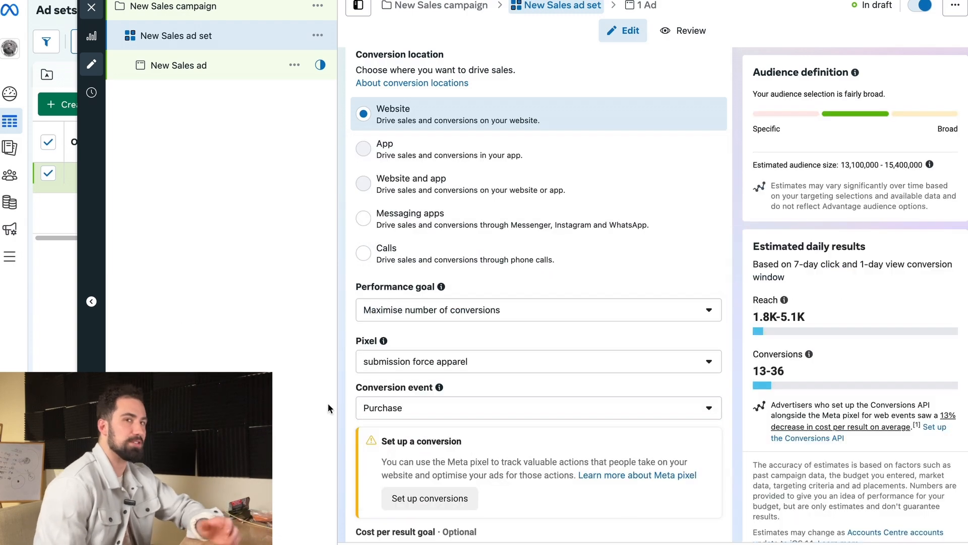